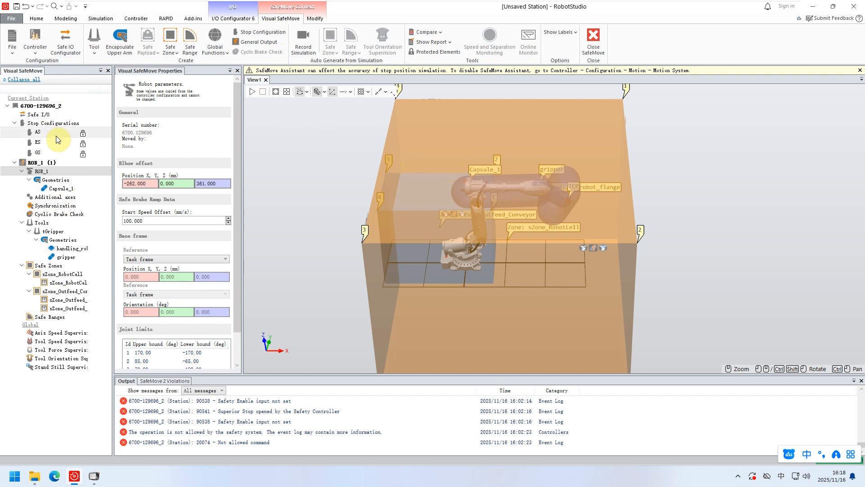
Review the maximum speed in manual mode for the ROB_1 group and reopen the ROB_1 robot parameters.
left_click(39, 162)
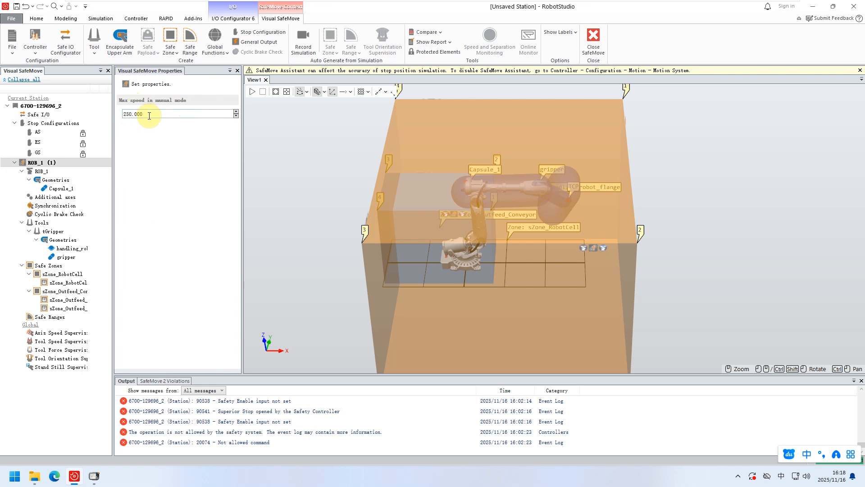
left_click_drag(155, 114, 124, 114)
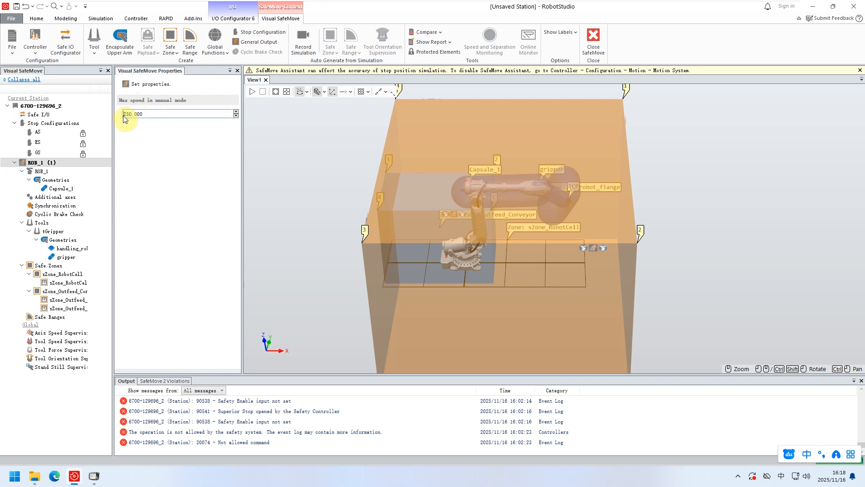
left_click(155, 115)
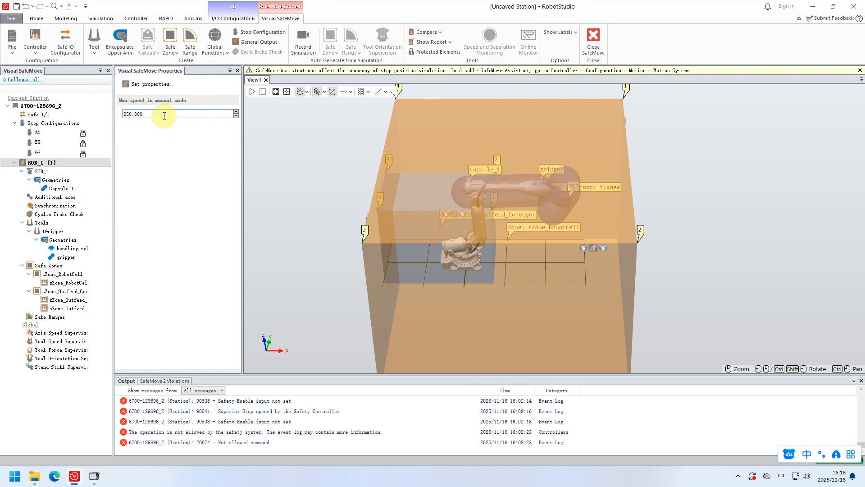
left_click(40, 173)
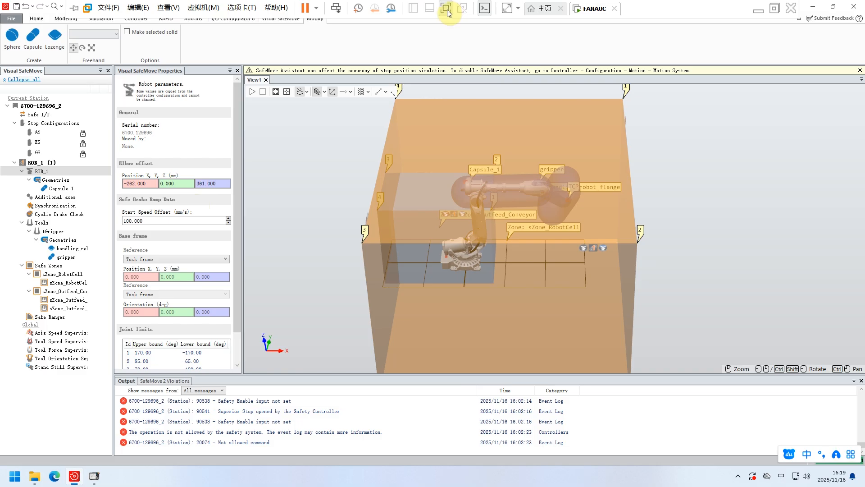
Switch to the image viewer to examine the Safe Brake Ramp diagram's Start Speed Offset, and return to the FANAUC virtual machine.
left_click(448, 9)
left_click(320, 475)
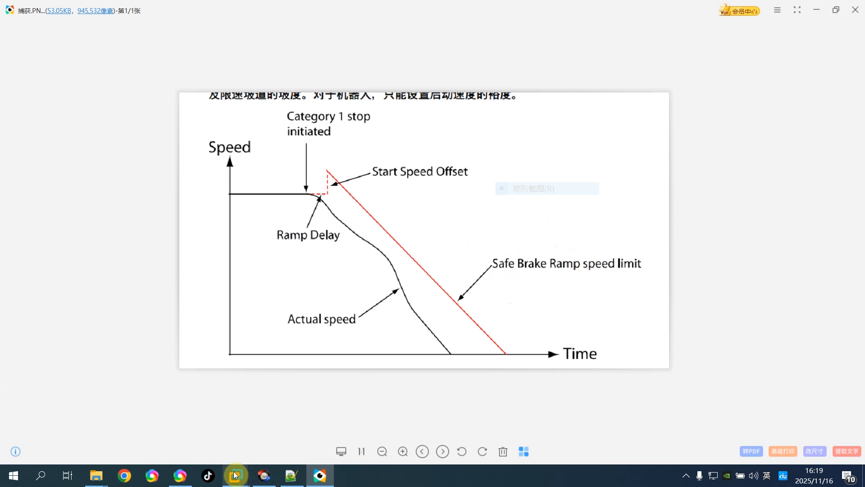
mouse_move(234, 475)
left_click(263, 426)
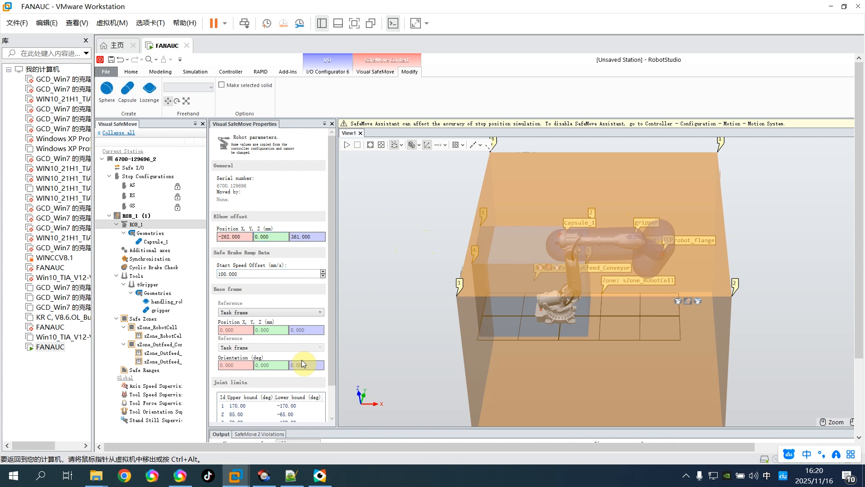
left_click(320, 475)
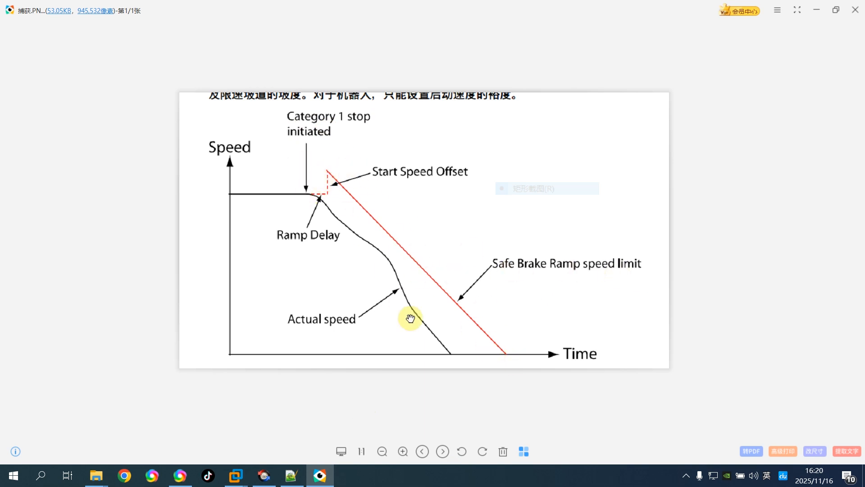
mouse_move(236, 475)
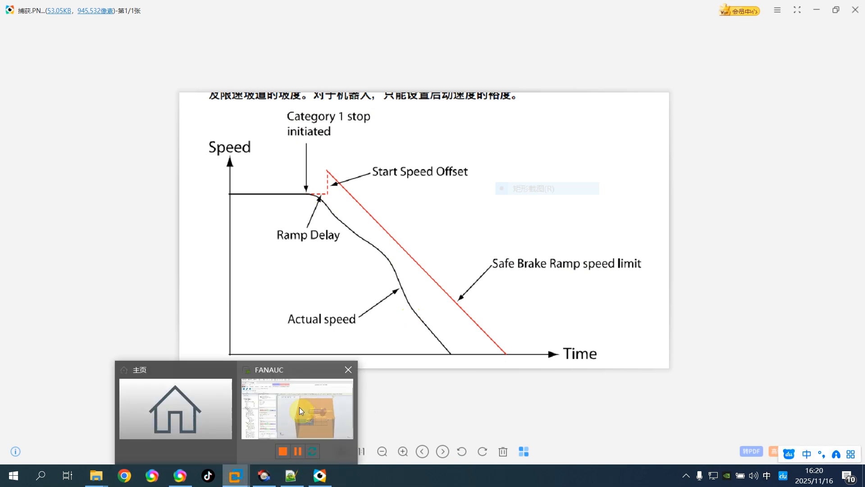
left_click(299, 407)
Examine the reference options for the robot's base frame and leave Task frame selected.
scroll(250, 289, "down", 1)
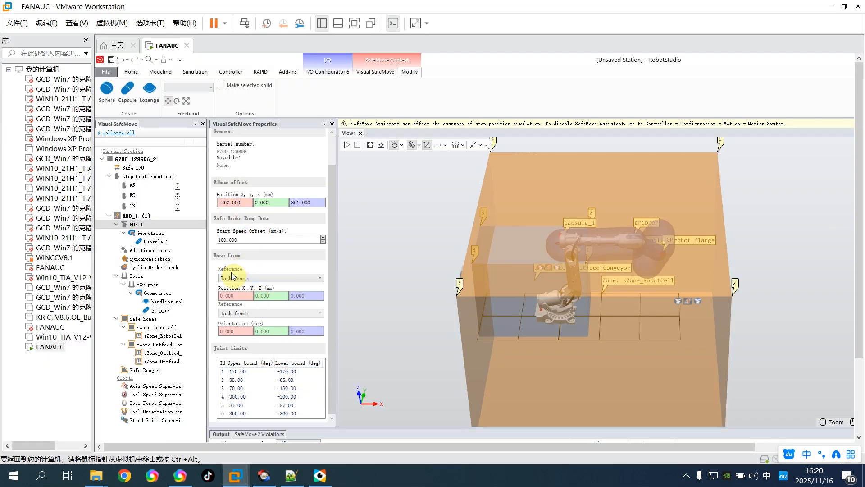
left_click(266, 278)
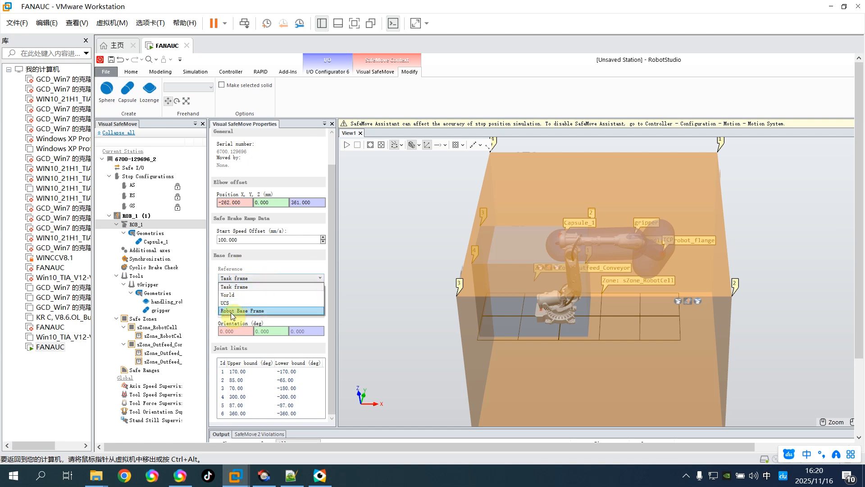
left_click(267, 310)
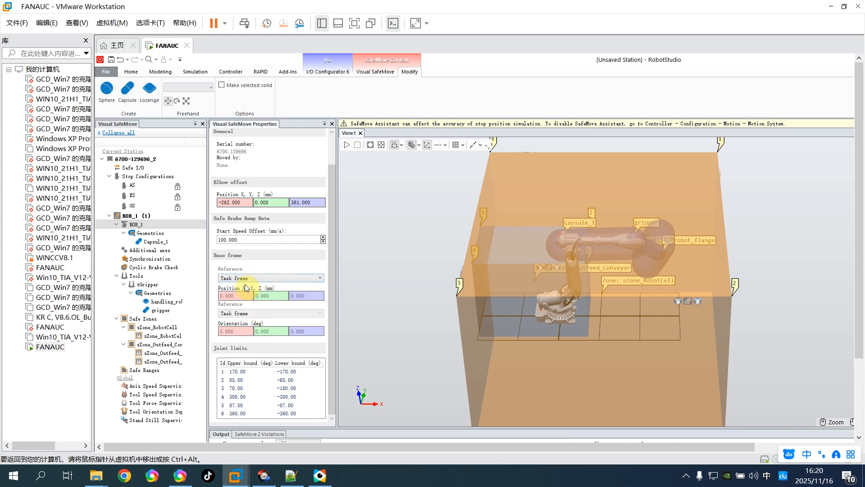
left_click(264, 277)
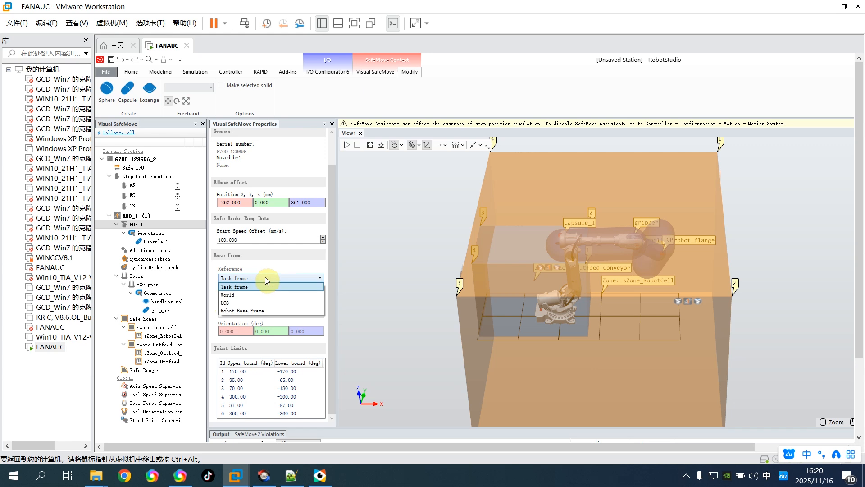
left_click(265, 277)
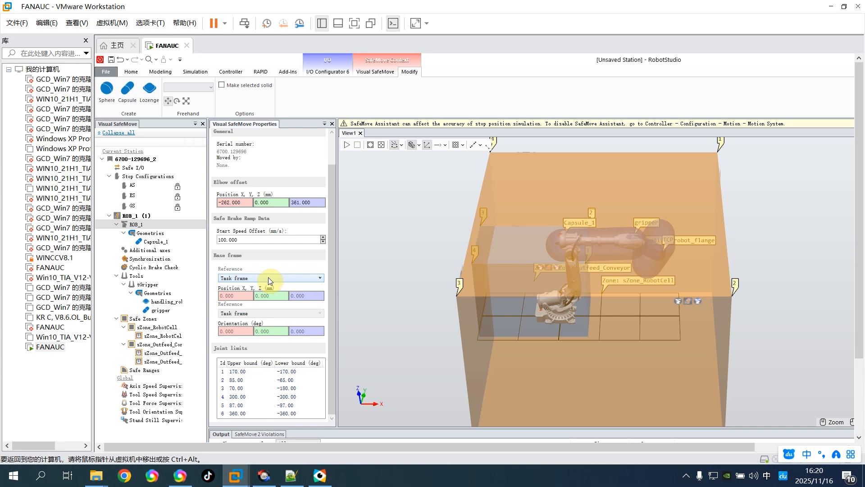
left_click(296, 278)
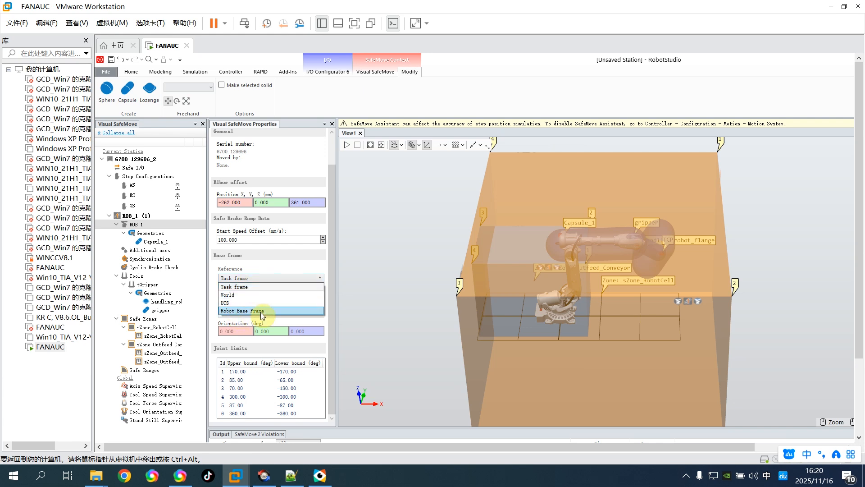
left_click(275, 277)
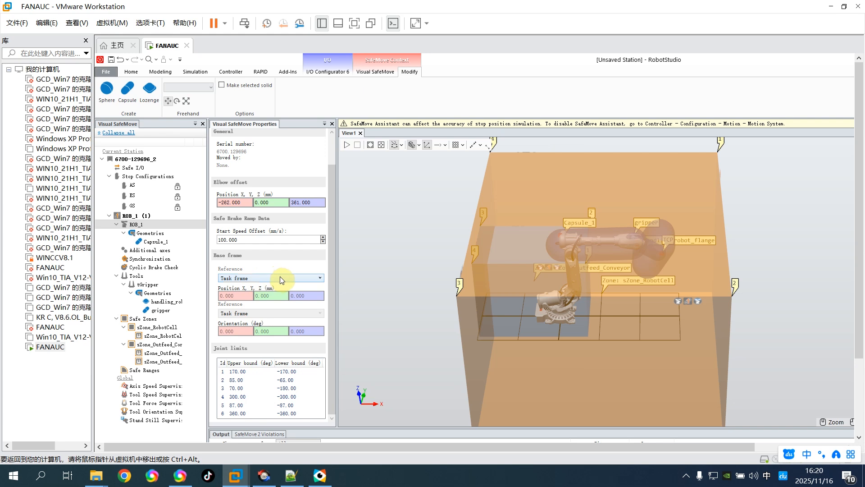
scroll(279, 276, "up", 1)
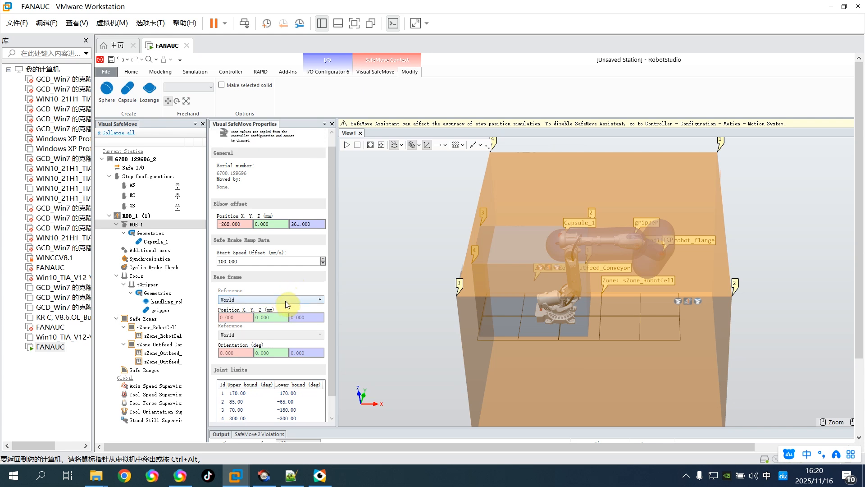
left_click(286, 300)
left_click(243, 309)
scroll(332, 261, "down", 2)
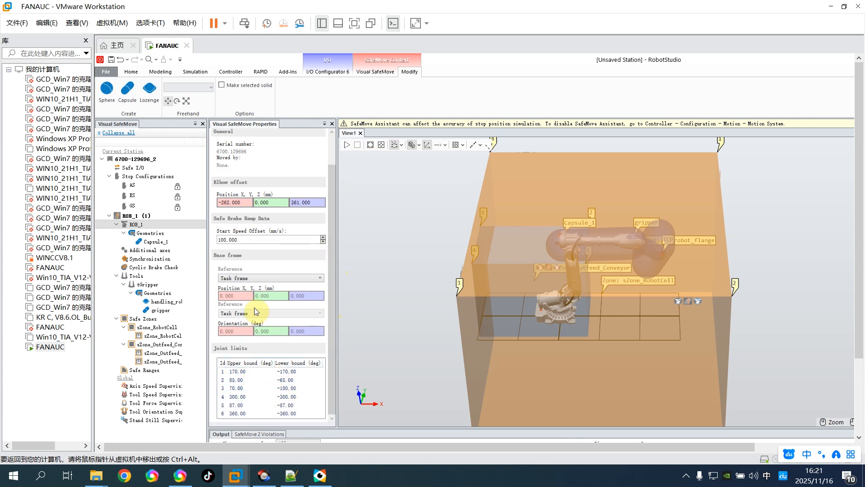
Return the virtual machine to full screen and move the sZone_RobotCell safe zone in positive X until it clears the robot.
left_click(148, 233)
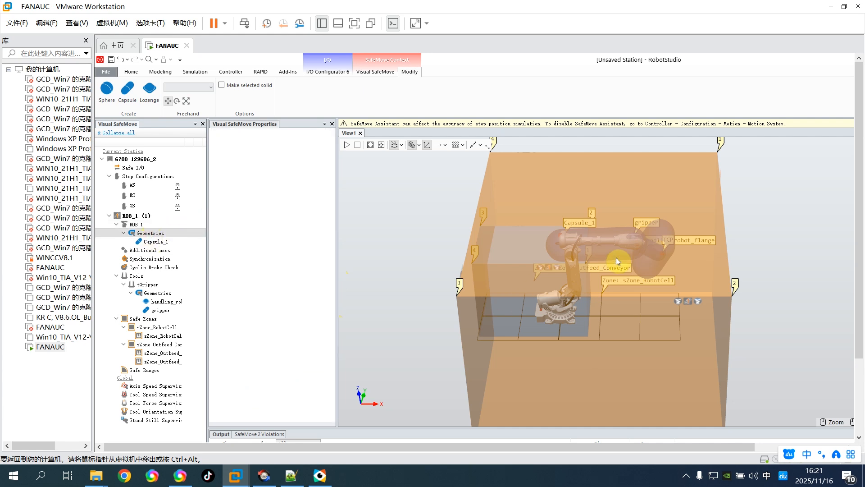
left_click(354, 22)
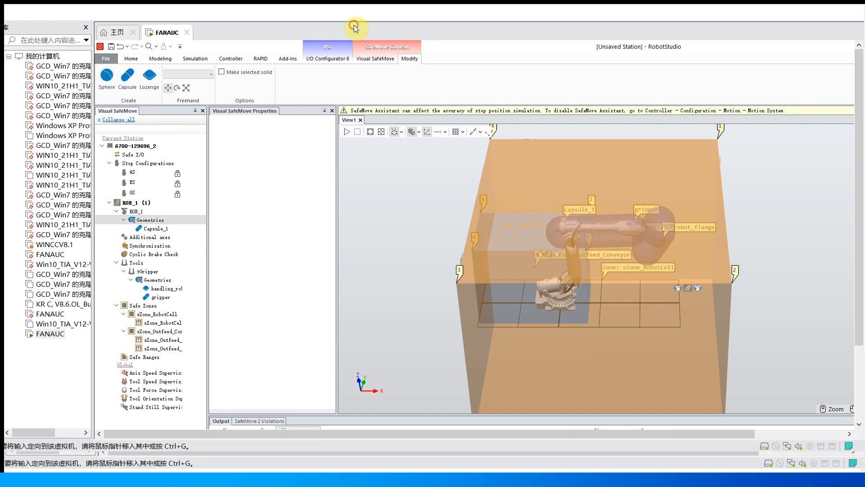
left_click(460, 125)
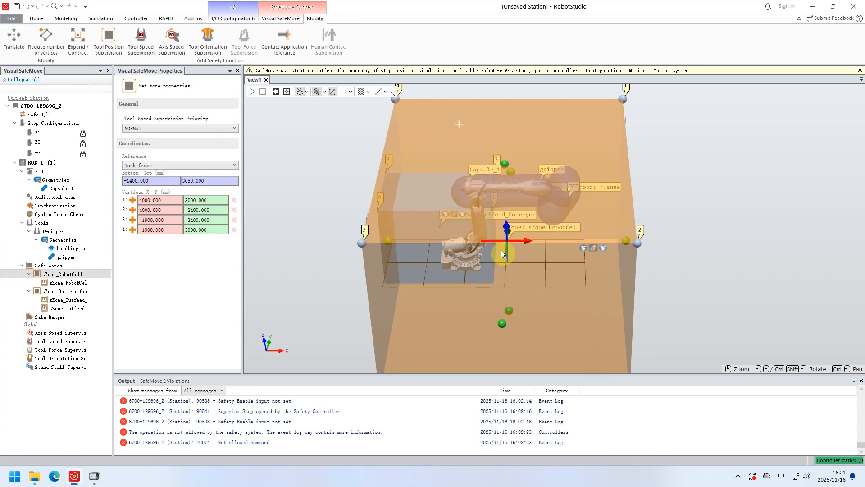
left_click_drag(518, 244, 735, 242)
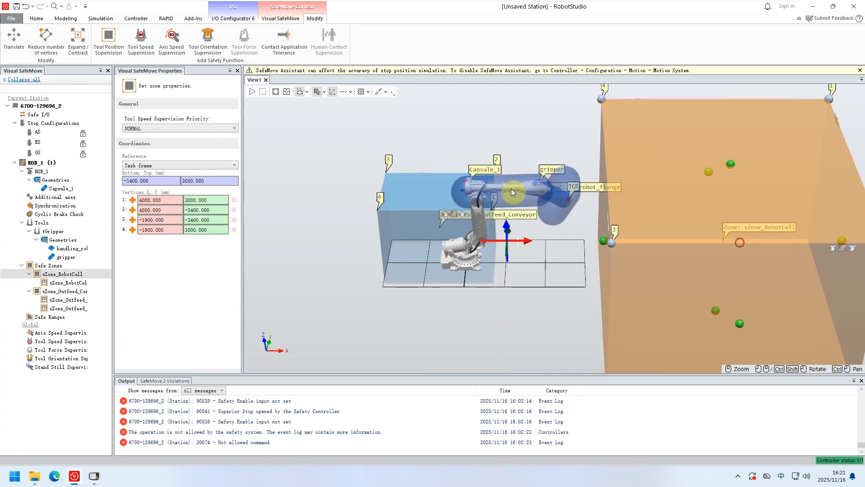
Move the outfeed conveyor safe zone in negative X until it clears the robot.
left_click(43, 179)
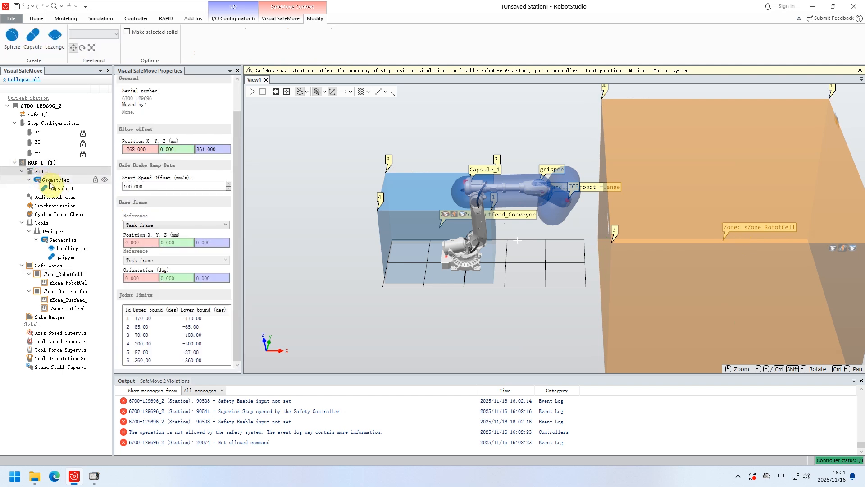
left_click(53, 190)
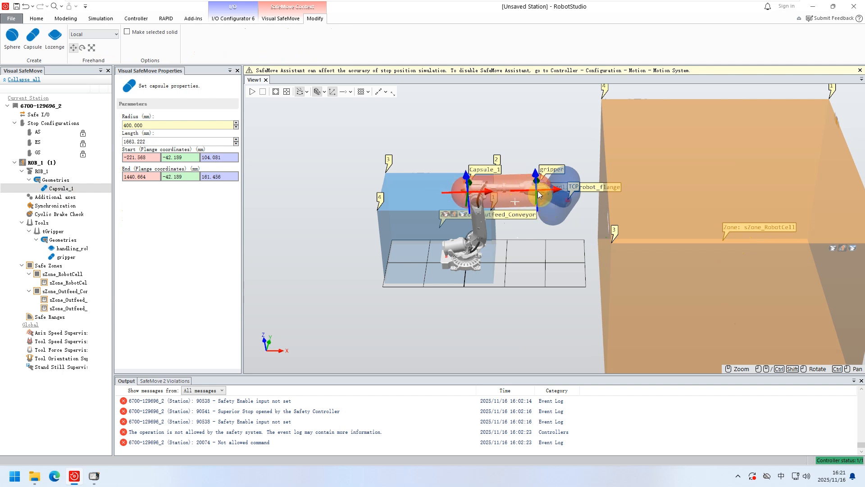
left_click(407, 181)
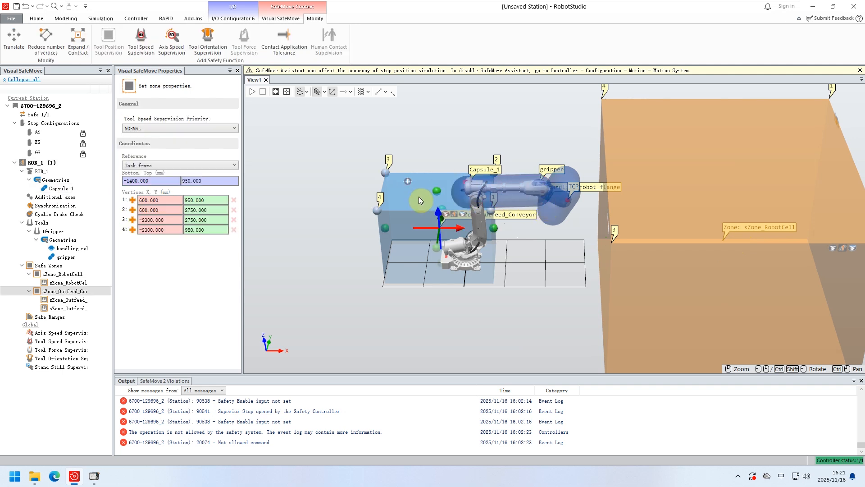
left_click_drag(459, 231, 363, 227)
Move the rounded box at the robot flange down off the gripper, to about Y -2360 mm in flange coordinates.
left_click(505, 191)
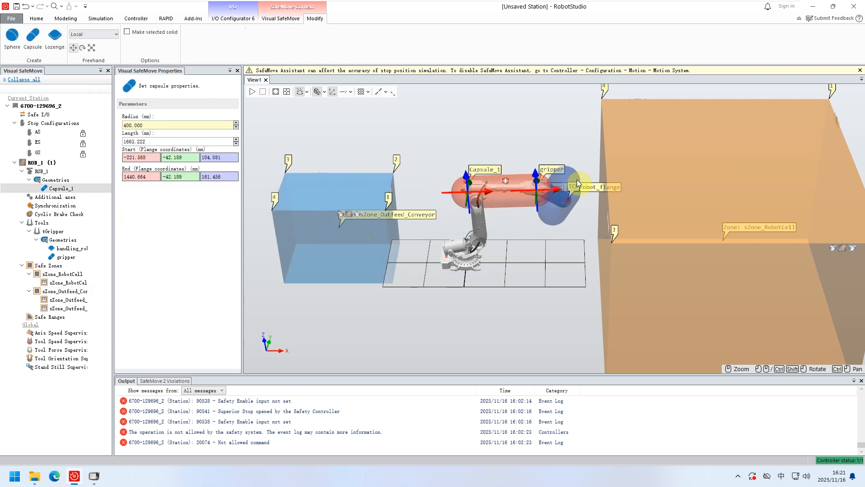
left_click(571, 195)
left_click_drag(591, 212, 599, 259)
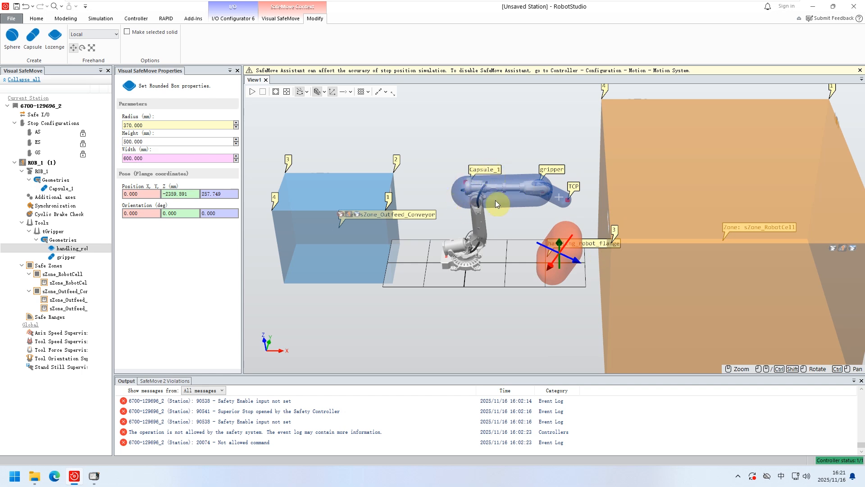
Examine the geometry types available for ROB_1, the upper arm capsule's properties and the robot cell zone's tool position supervision settings.
left_click(53, 180)
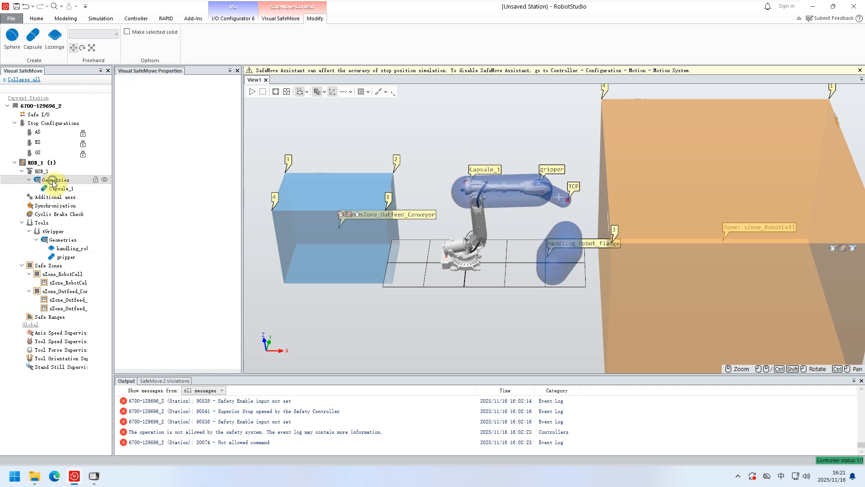
right_click(53, 180)
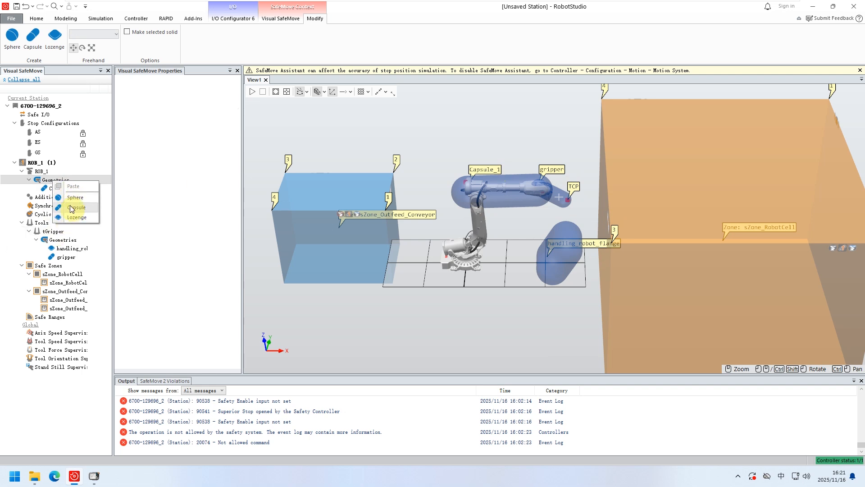
left_click(46, 180)
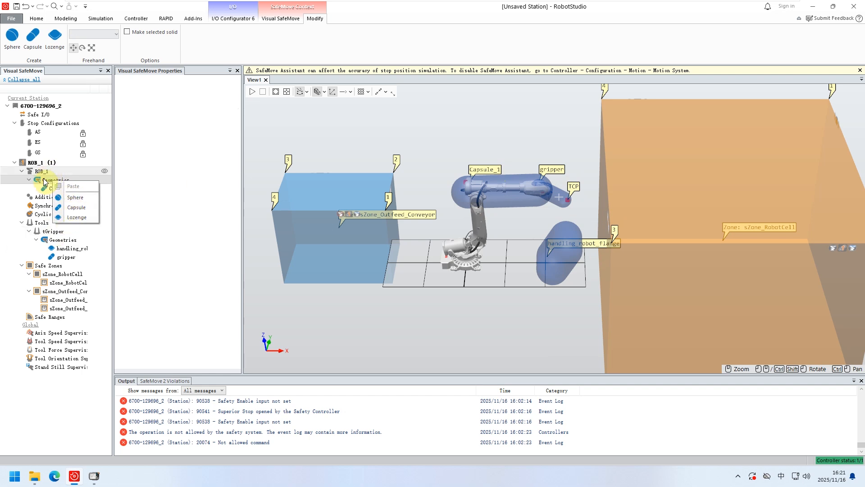
left_click(55, 189)
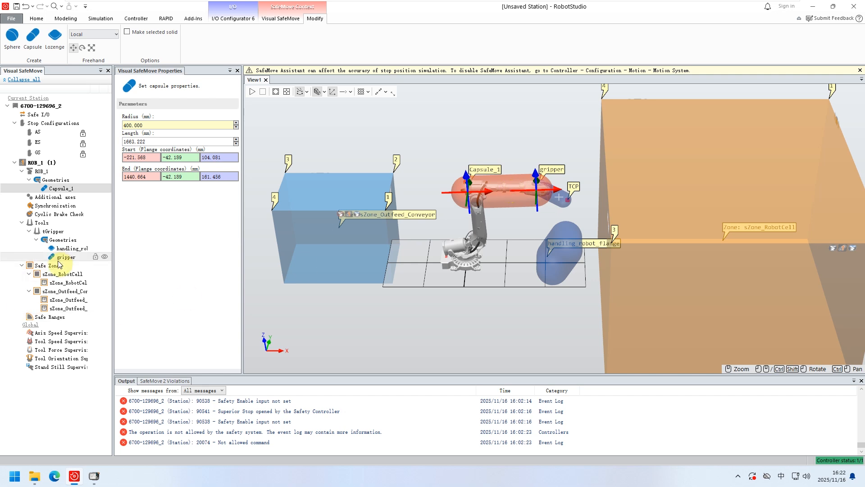
left_click(67, 282)
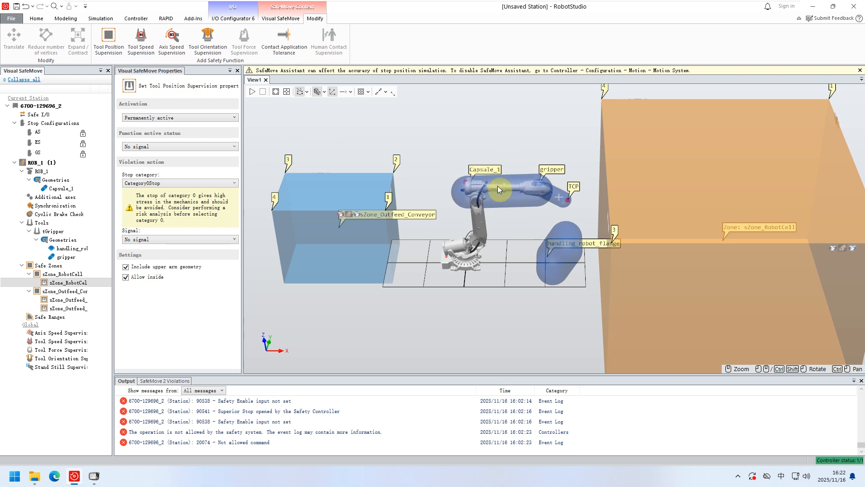
Stretch the upper arm capsule outward at both ends along the arm to about 1892 mm long.
left_click(475, 180)
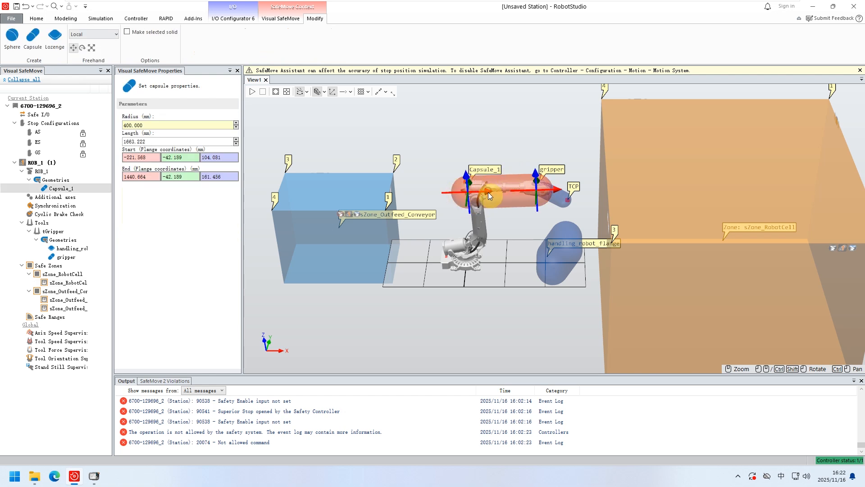
left_click_drag(489, 191, 463, 177)
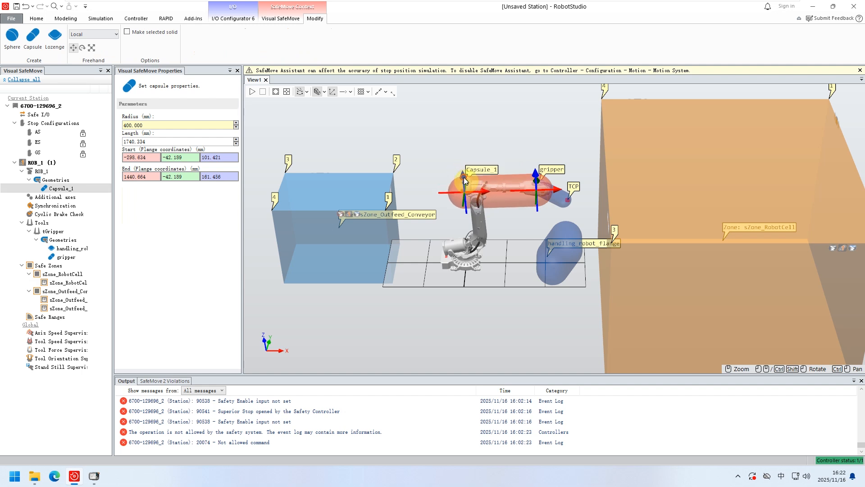
left_click_drag(530, 181, 562, 192)
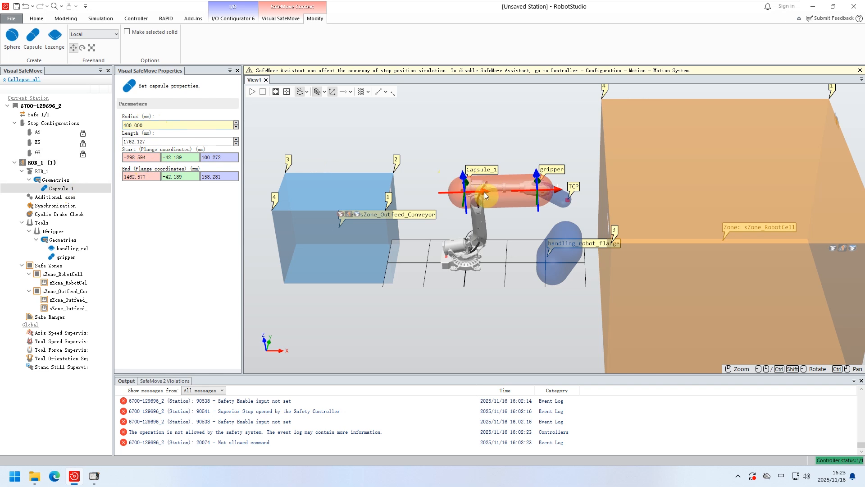
left_click_drag(484, 194, 477, 195)
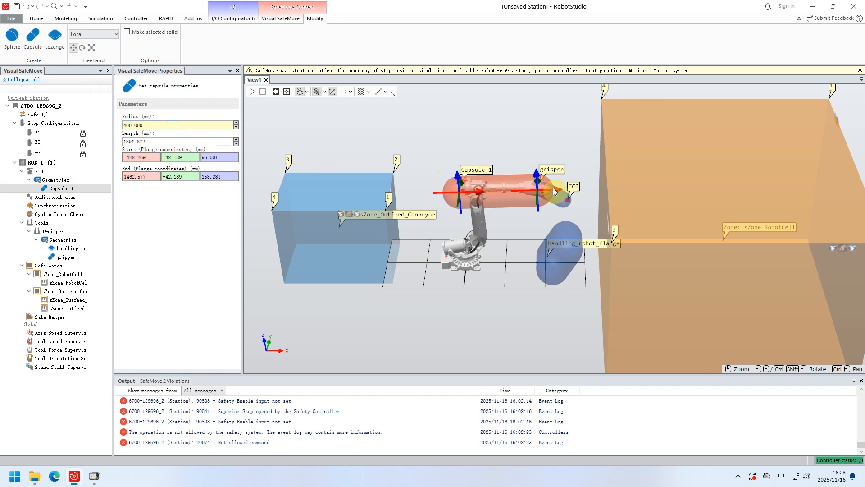
Stretch the gripper-side end of the upper arm capsule outward along the arm to about 1903 mm long.
left_click_drag(558, 193, 562, 193)
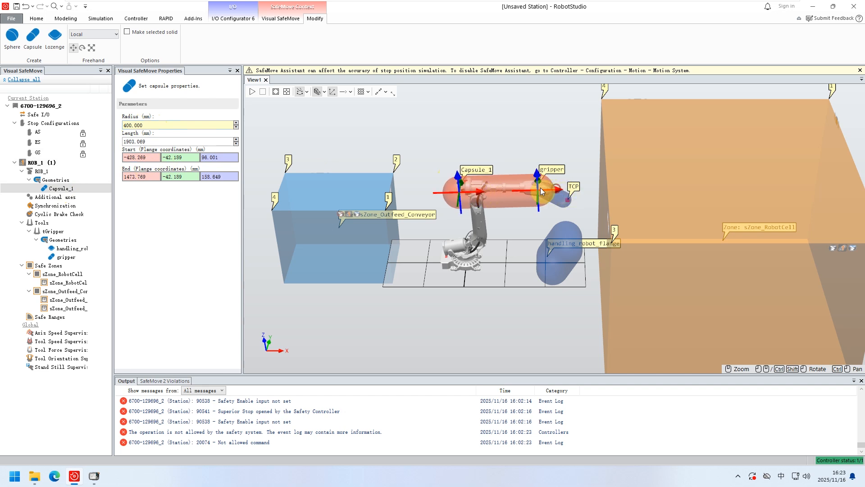
Review the geometry types that can be added to ROB_1, then the cyclic brake check settings.
right_click(50, 181)
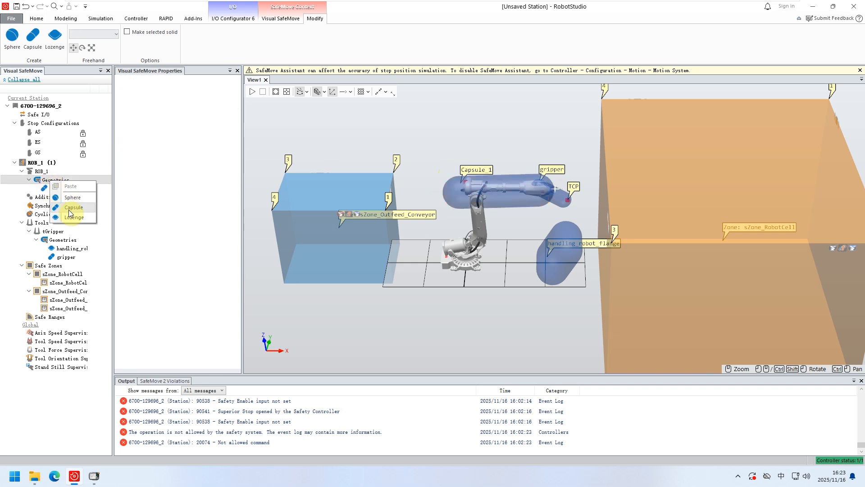
left_click(43, 181)
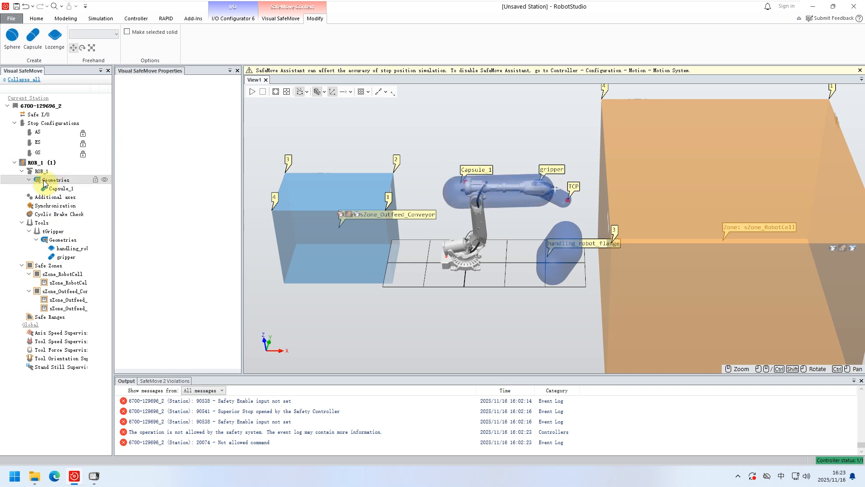
right_click(52, 181)
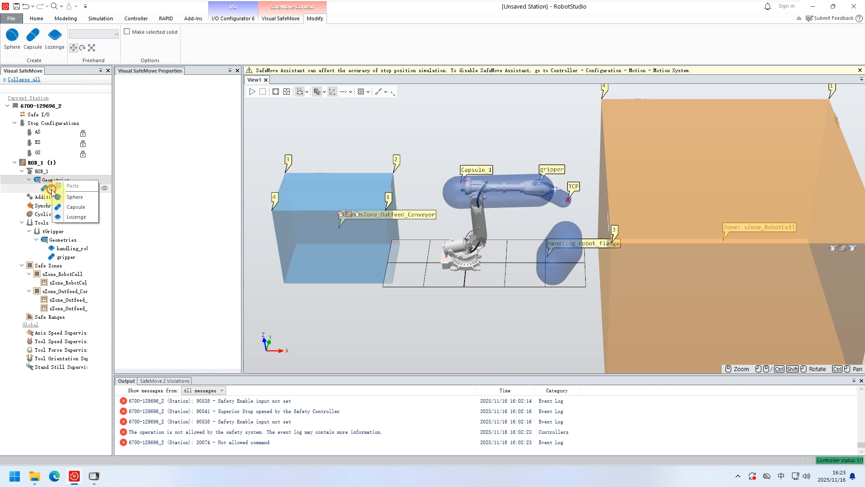
left_click(75, 207)
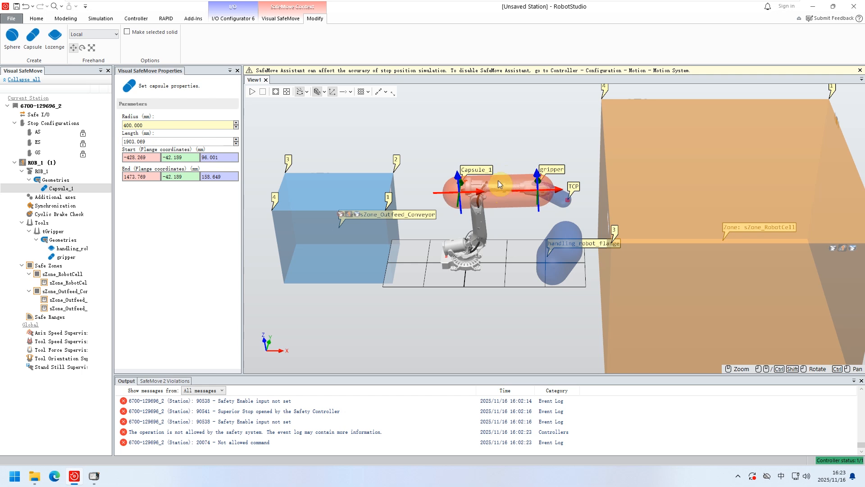
left_click(54, 215)
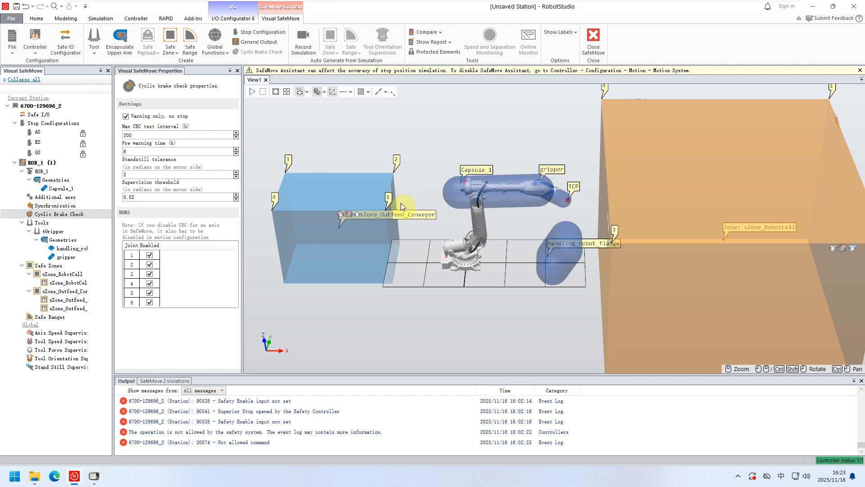
Examine the Tools group's creation option and tGripper's activation, active status and tool data in flange coordinates.
left_click(43, 224)
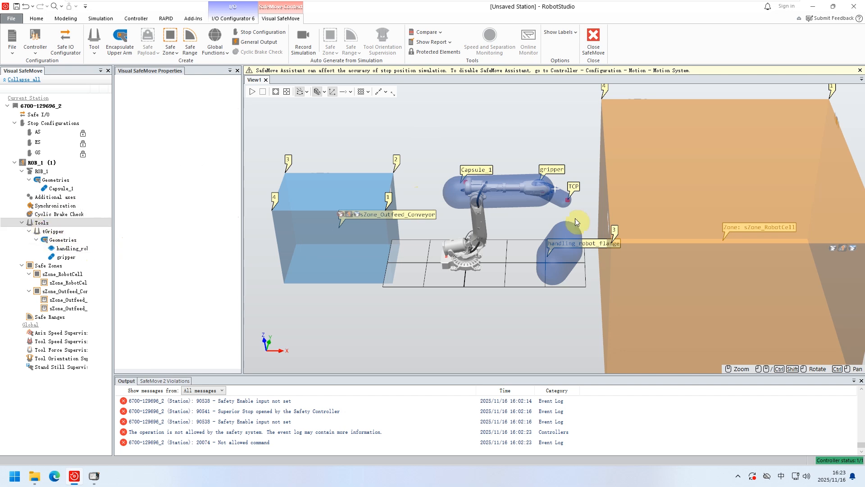
left_click(546, 194)
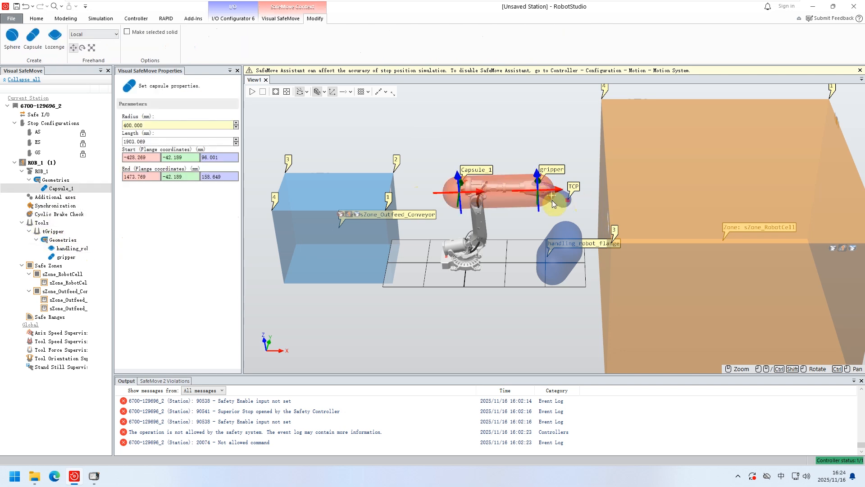
left_click(563, 200)
left_click(53, 232)
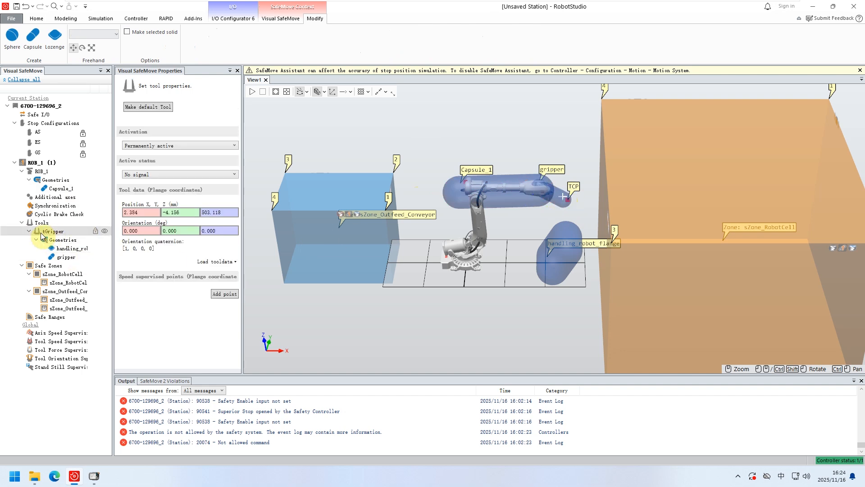
left_click(41, 226)
left_click(50, 231)
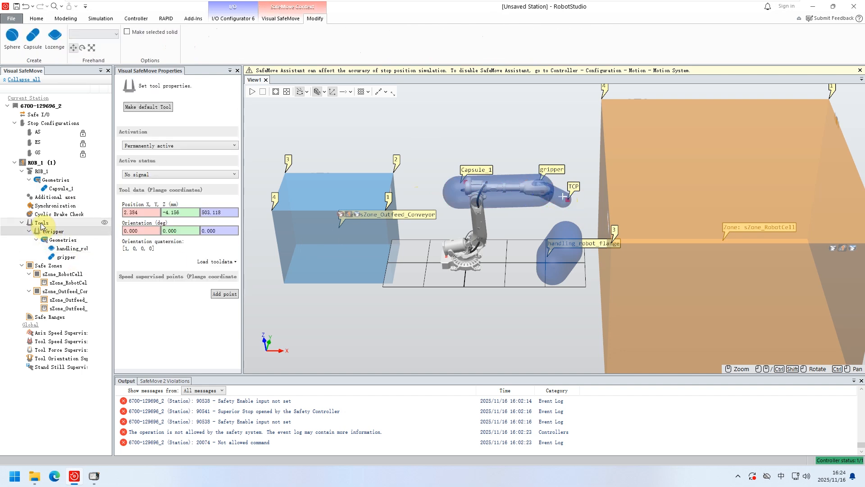
right_click(42, 225)
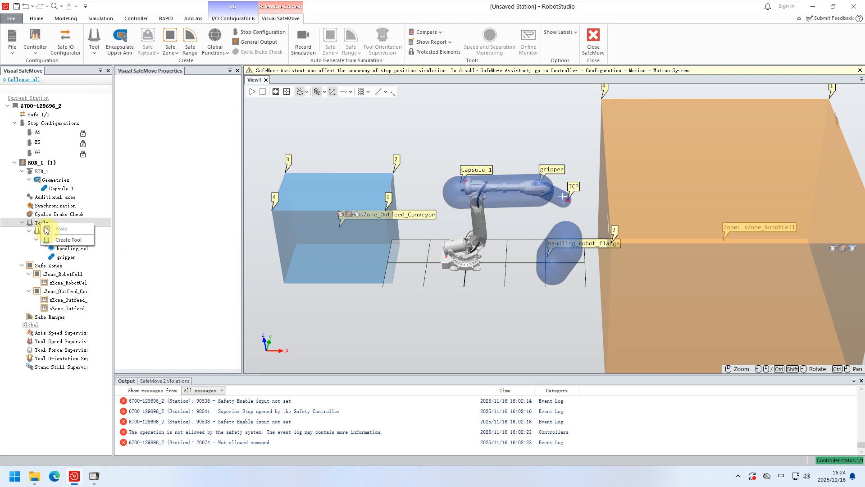
left_click(32, 222)
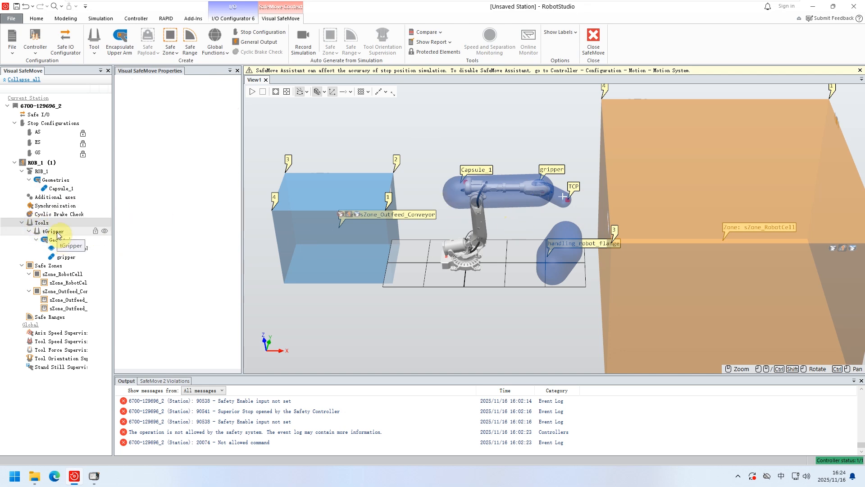
right_click(43, 222)
key("Escape")
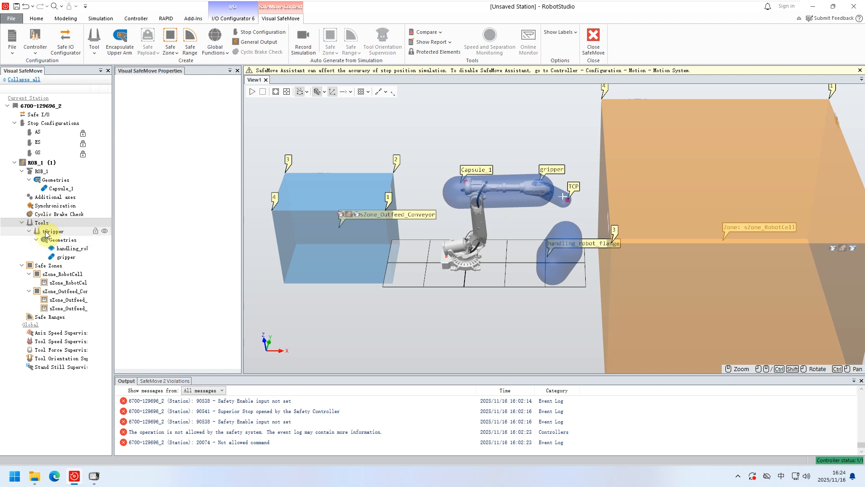
left_click(48, 231)
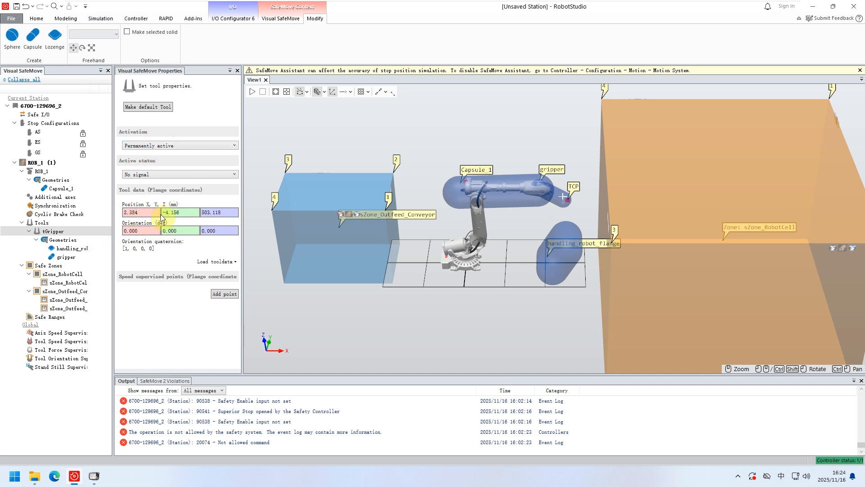
left_click(125, 211)
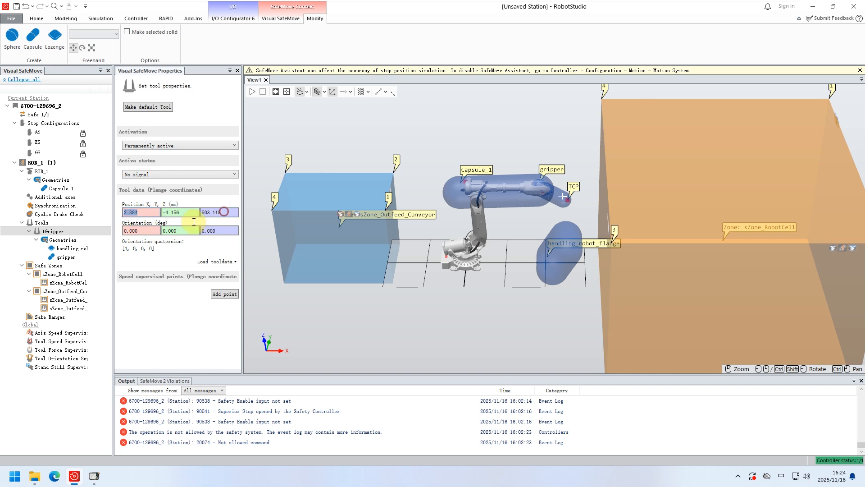
Move the flange rounded box up beside the TCP, to about X -1038, Y -1674, Z 359 mm in flange coordinates.
left_click(59, 240)
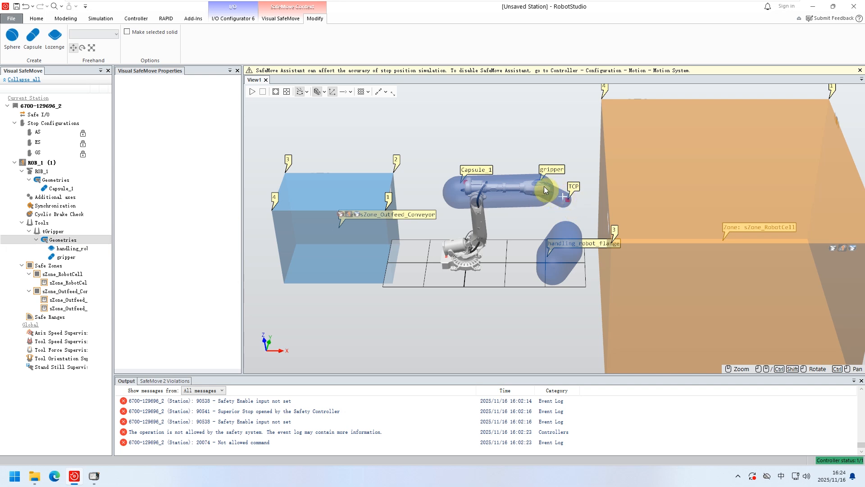
left_click(563, 233)
left_click_drag(568, 239, 553, 200)
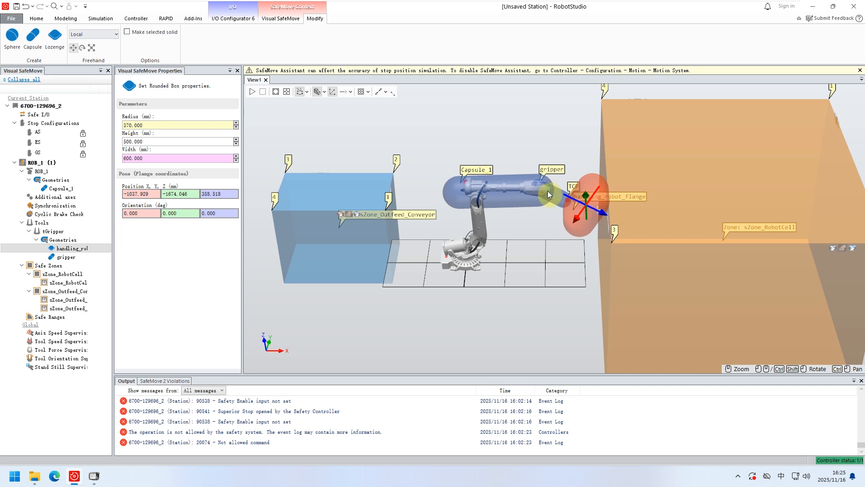
Adjust the gripper capsule's outer end and move the rounded box over the TCP, to about X -88, Y -261, Z 546 mm.
left_click(67, 257)
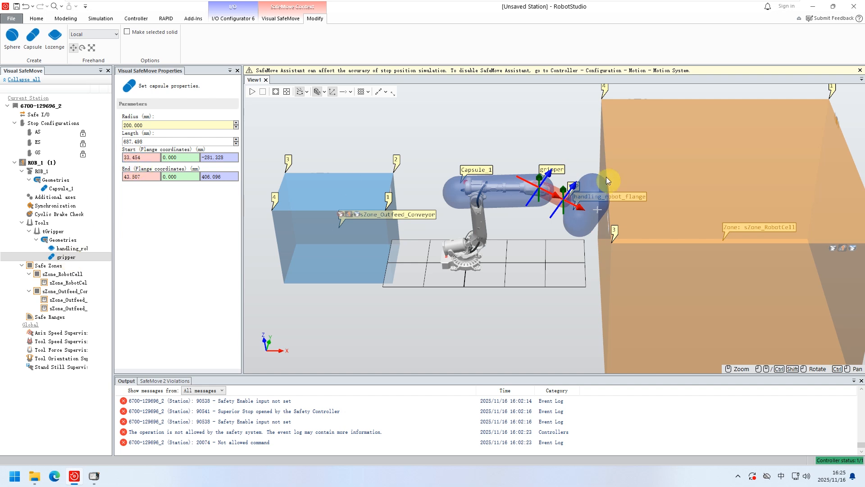
left_click_drag(575, 209, 571, 207)
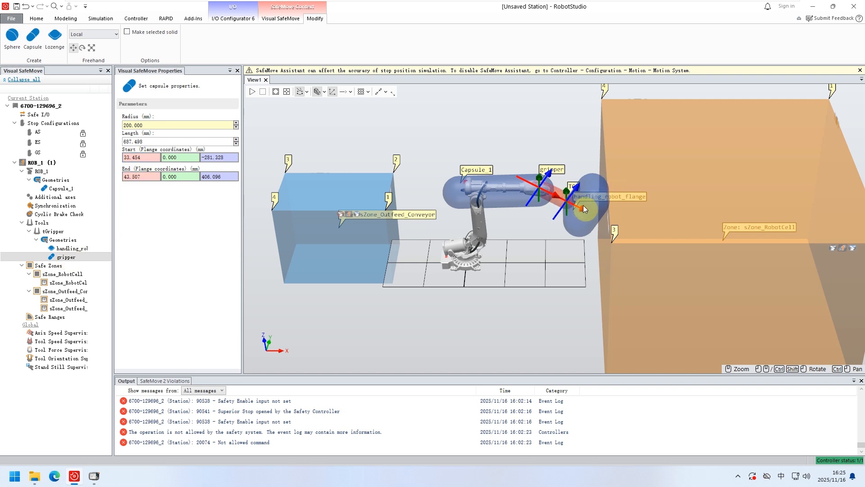
left_click(578, 206)
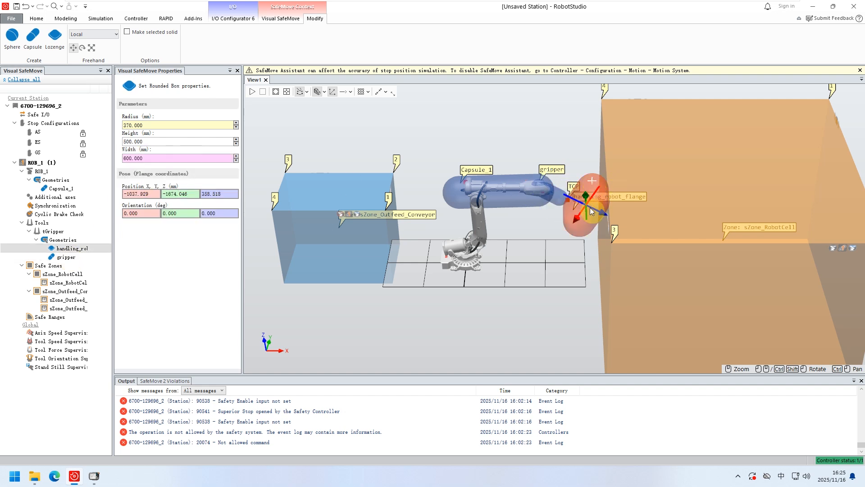
left_click_drag(558, 234, 574, 191)
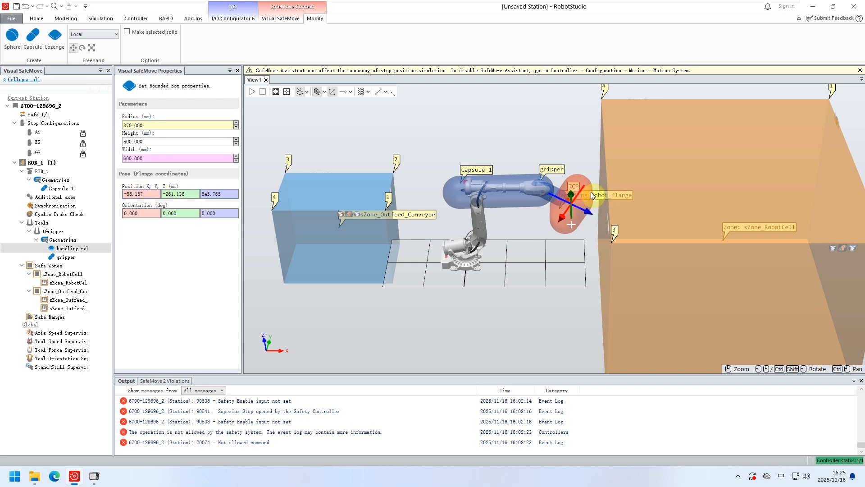
Move the outfeed conveyor safe zone in positive X towards the robot, so it spans about X -1971 to 929 mm.
left_click(53, 231)
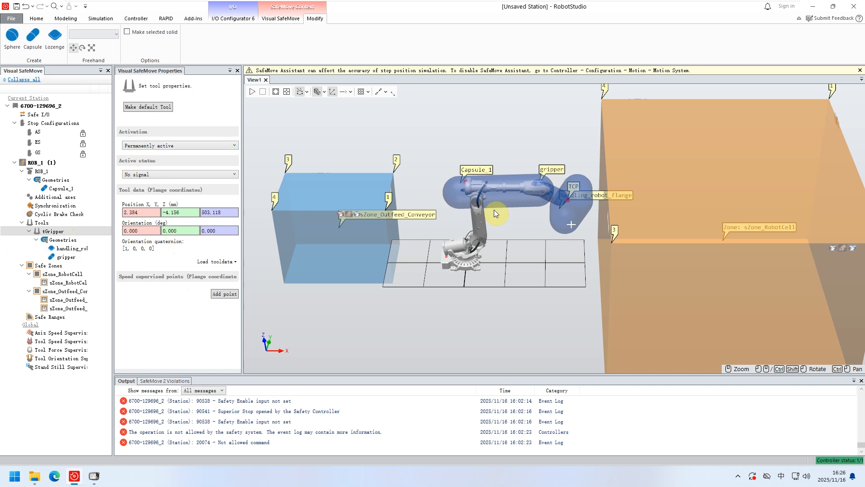
left_click(49, 266)
left_click(348, 207)
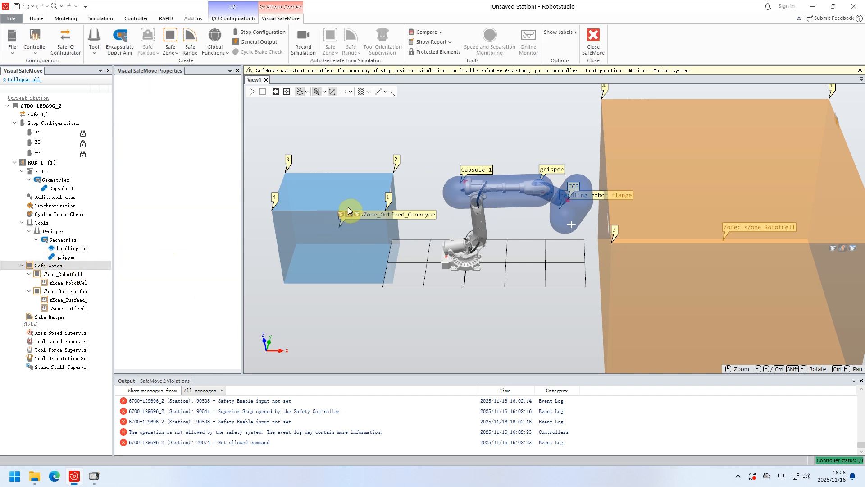
left_click(323, 201)
left_click_drag(360, 229, 397, 234)
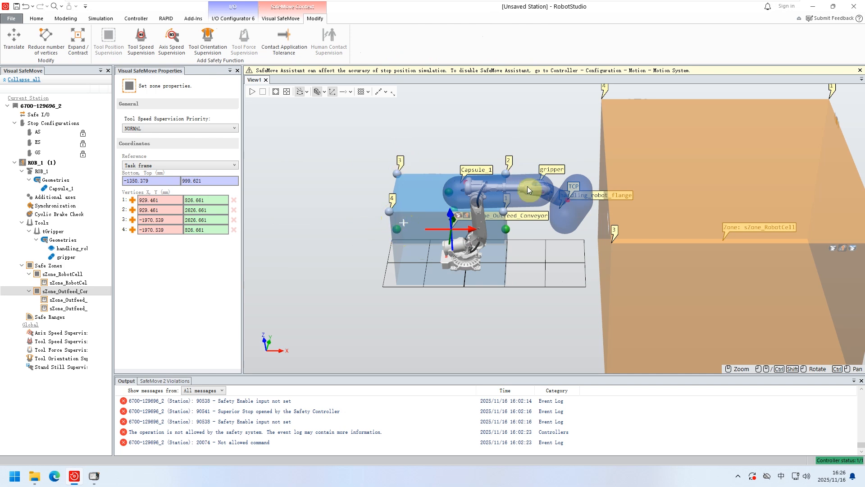
Pull the outfeed conveyor zone's vertices 1 to 4 outward to about (1198, 1000), (1107, 3323), (-2951, 2999) and (-3057, 755) mm.
mouse_move(506, 209)
left_mouse_down()
mouse_move(519, 219)
mouse_move(514, 209)
left_mouse_up()
left_click_drag(385, 212, 346, 212)
left_click_drag(398, 173, 363, 166)
left_click_drag(506, 173, 516, 158)
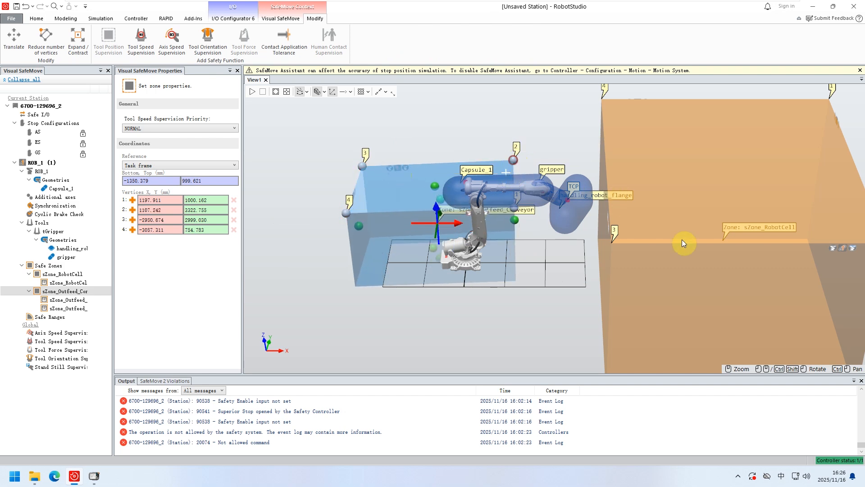
Pull robot cell zone vertices 3 and 4 in negative X, and move the zone around the robot, spanning about X -3699 to 3904 mm.
left_click(635, 240)
left_click_drag(610, 243, 532, 250)
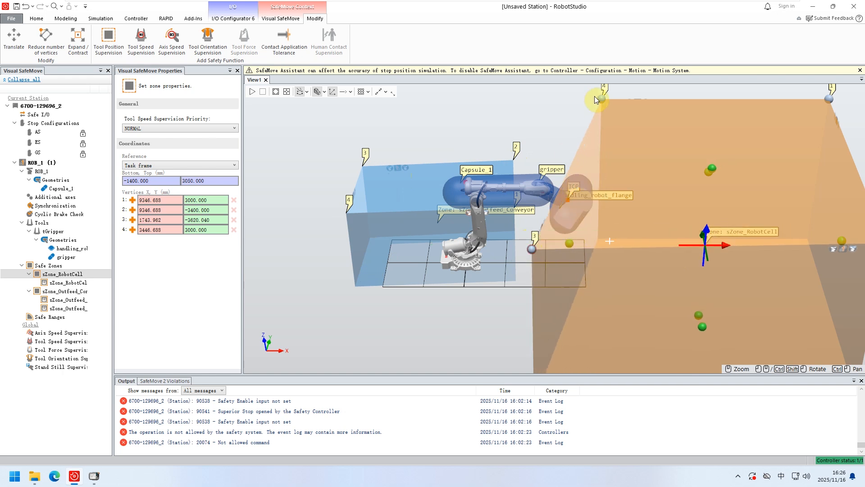
left_click_drag(599, 101, 537, 102)
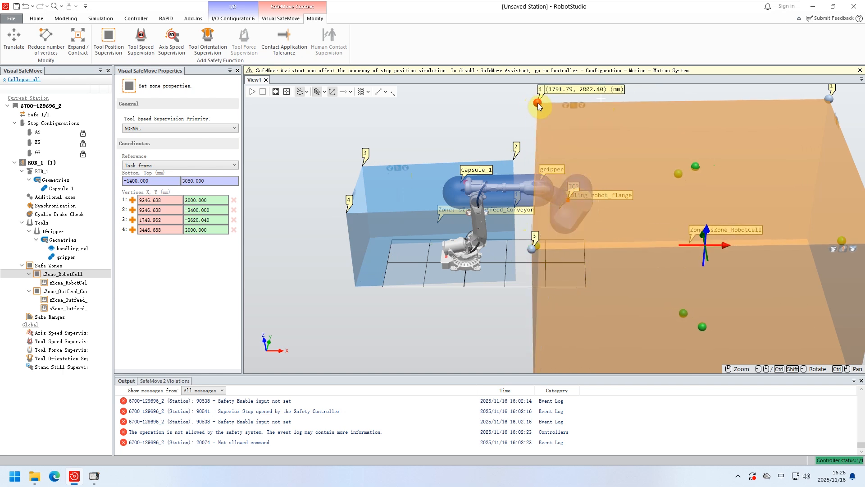
left_click_drag(707, 242, 485, 204)
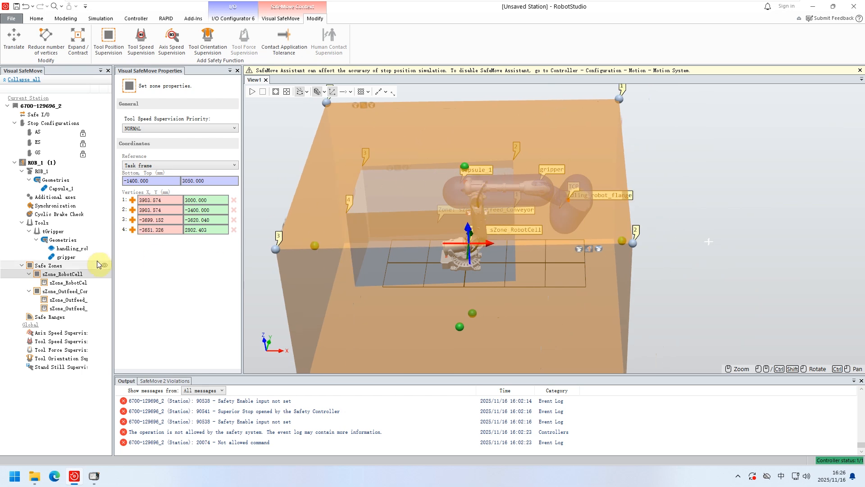
Review the editing and supervision functions offered for the robot cell zone and the creation options for safe zones.
right_click(55, 275)
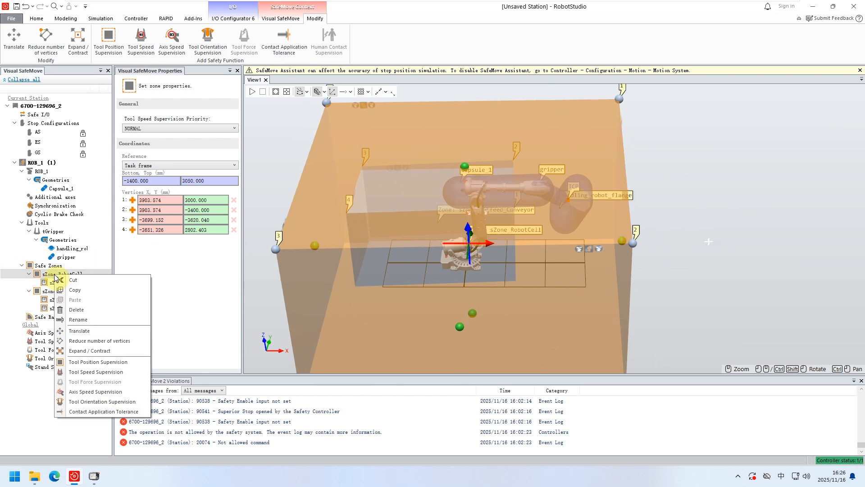
left_click(45, 266)
right_click(47, 268)
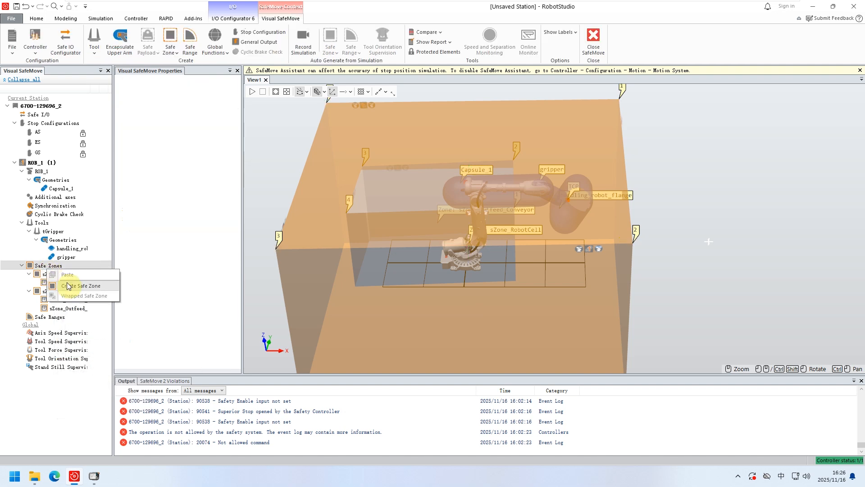
left_click(40, 277)
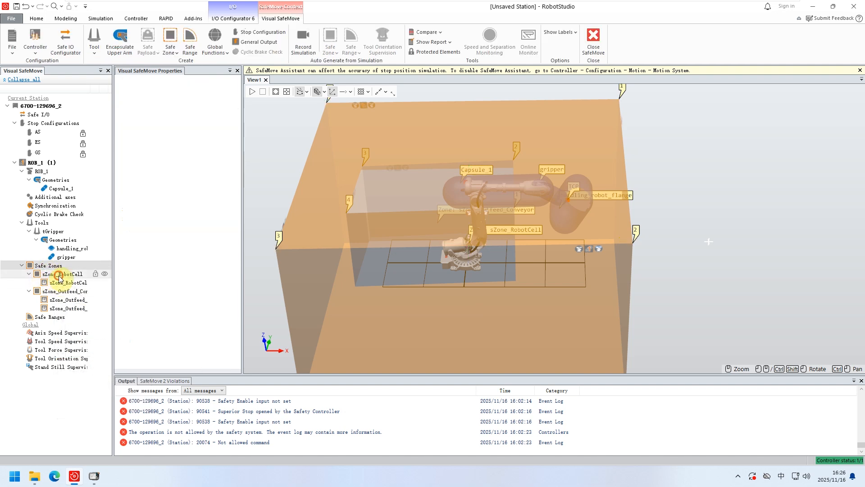
right_click(60, 276)
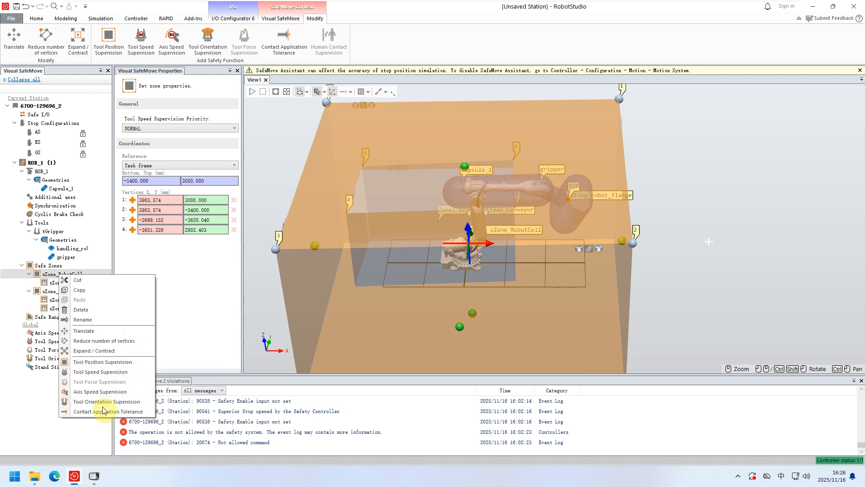
Review the robot cell zone's tool position supervision, including the available activation signals, function active status and stop category options.
left_click(53, 287)
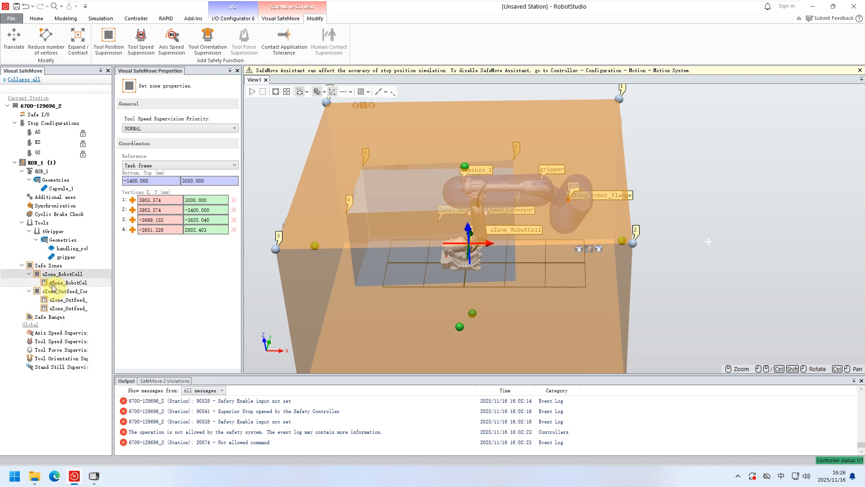
left_click(53, 286)
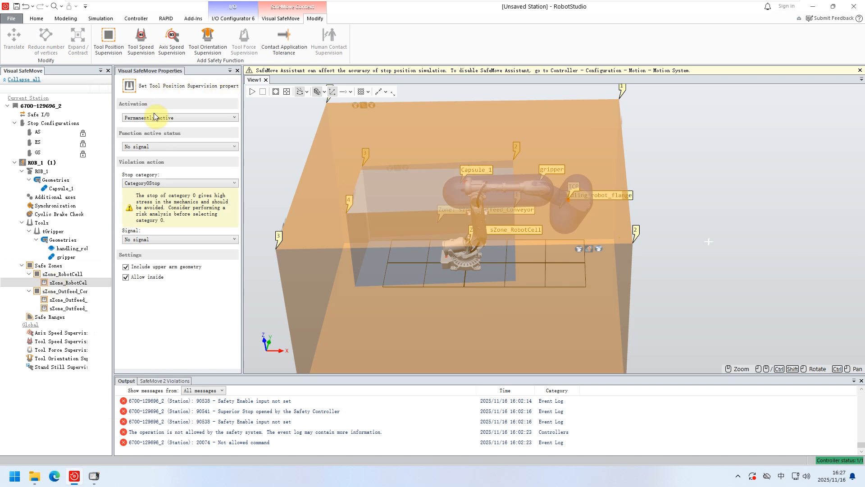
left_click(225, 117)
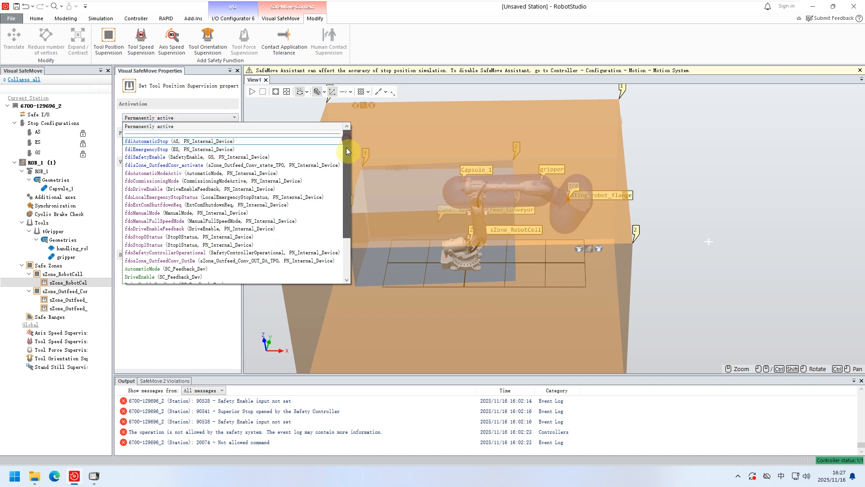
left_click_drag(348, 151, 345, 246)
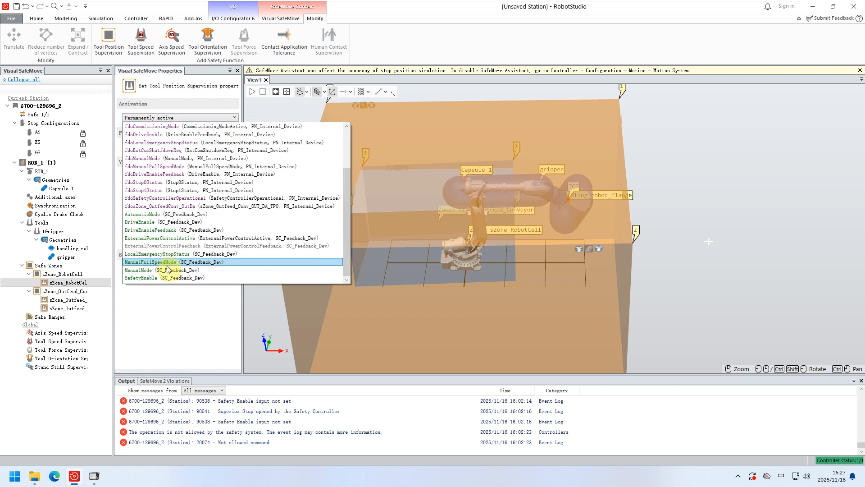
left_click(184, 116)
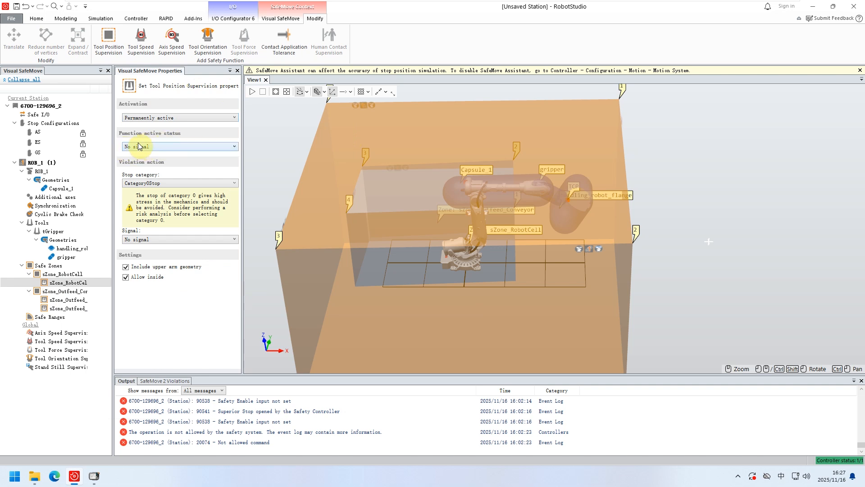
left_click(191, 147)
left_click(191, 147)
left_click(180, 183)
left_click(179, 183)
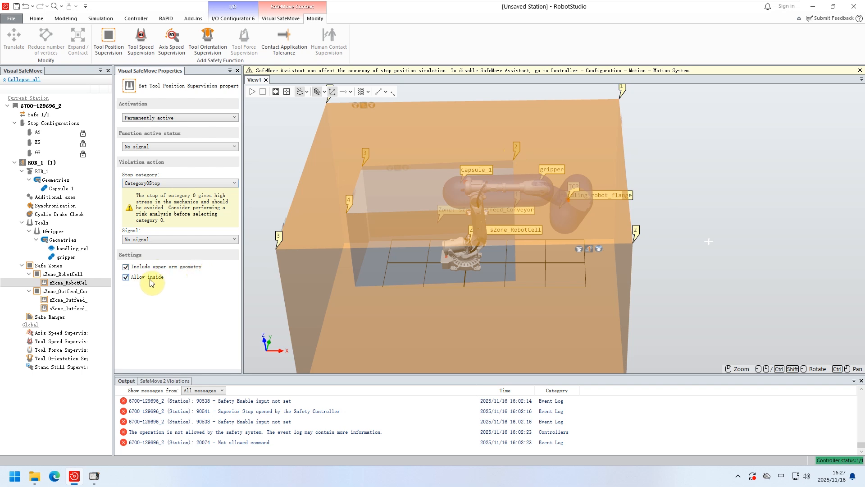
Move the robot cell safe zone in positive X, so it spans about X -3287 to 4316 mm.
left_click(434, 145)
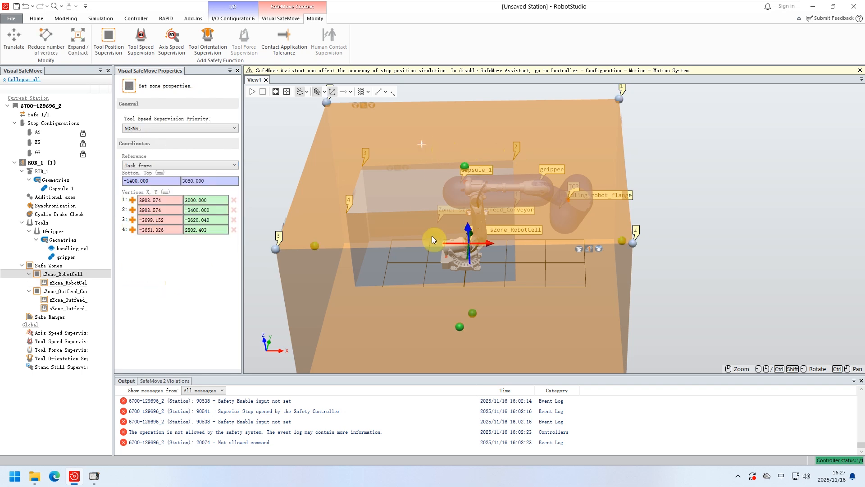
left_click_drag(482, 242, 491, 199)
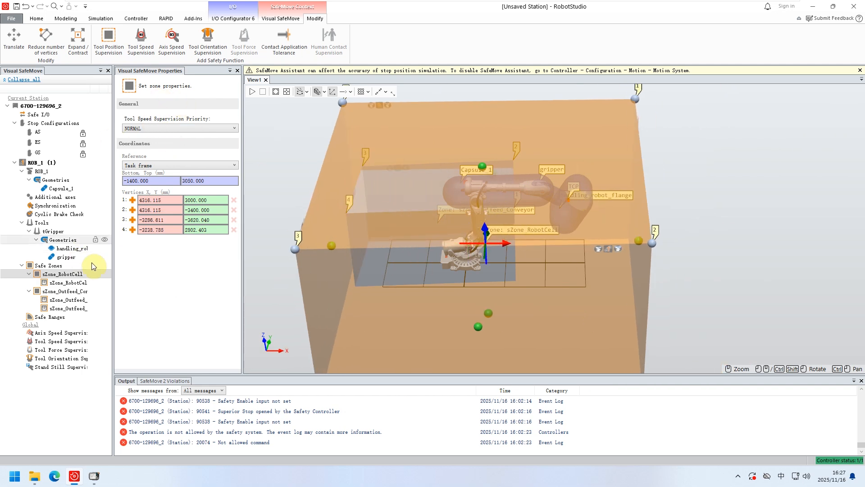
Check the robot cell zone's tool position supervision settings and the options for its tool speed supervision priority.
left_click(66, 283)
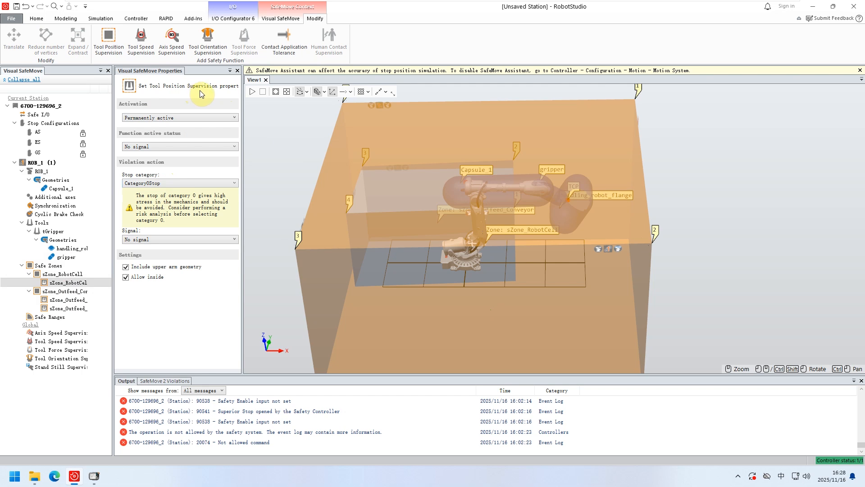
left_click(53, 275)
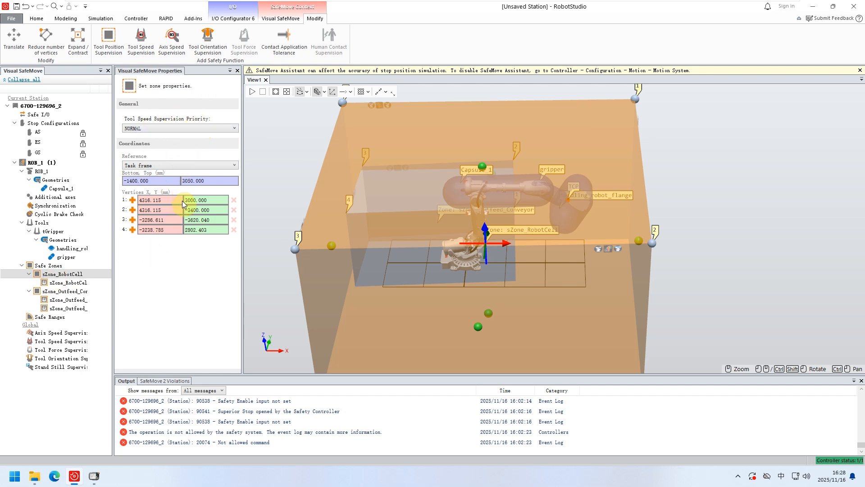
left_click(162, 128)
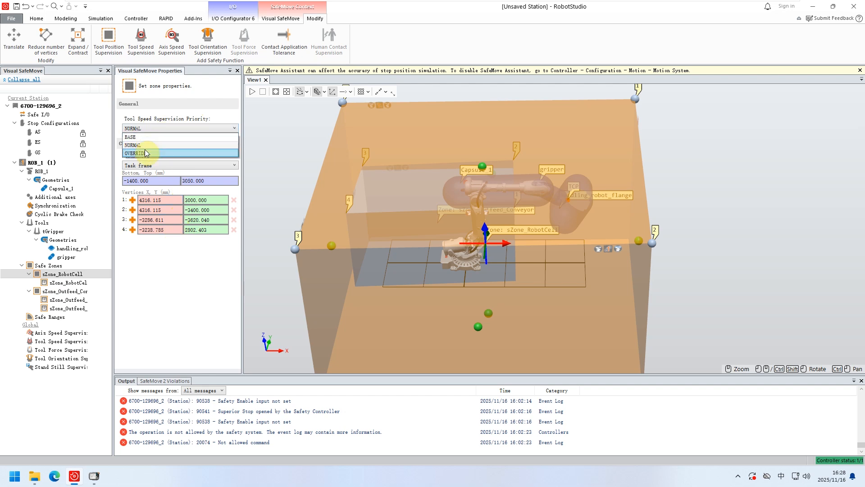
left_click(195, 128)
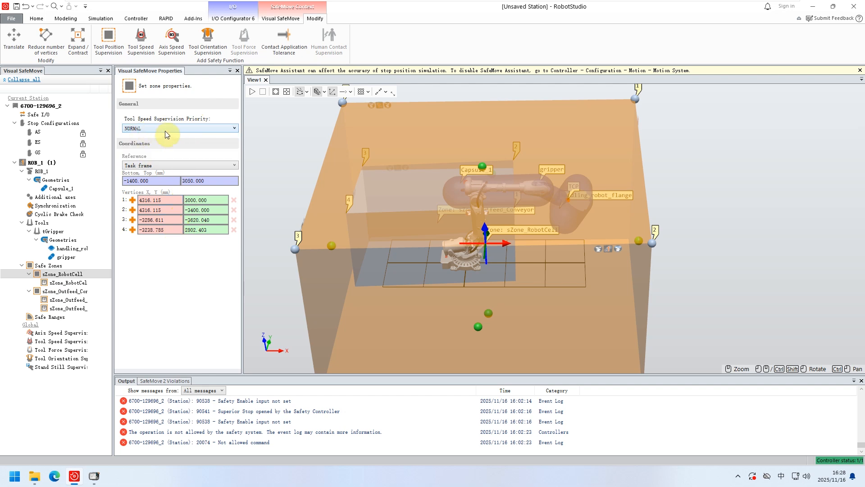
Examine both tool position supervisions of the outfeed conveyor zone, followed by the zone's own properties and coordinates.
left_click(70, 300)
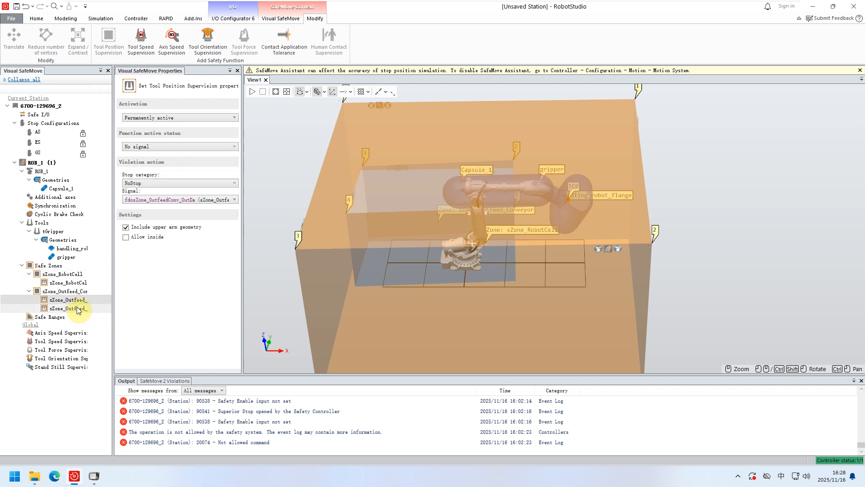
left_click(70, 308)
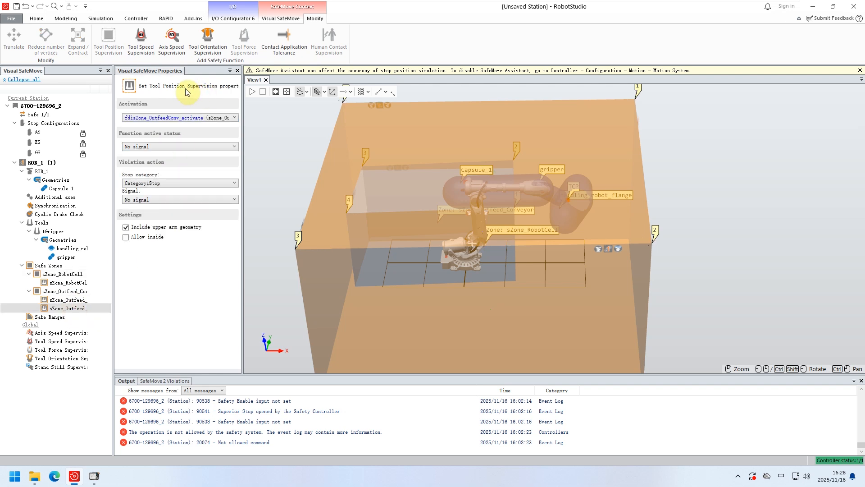
left_click(64, 292)
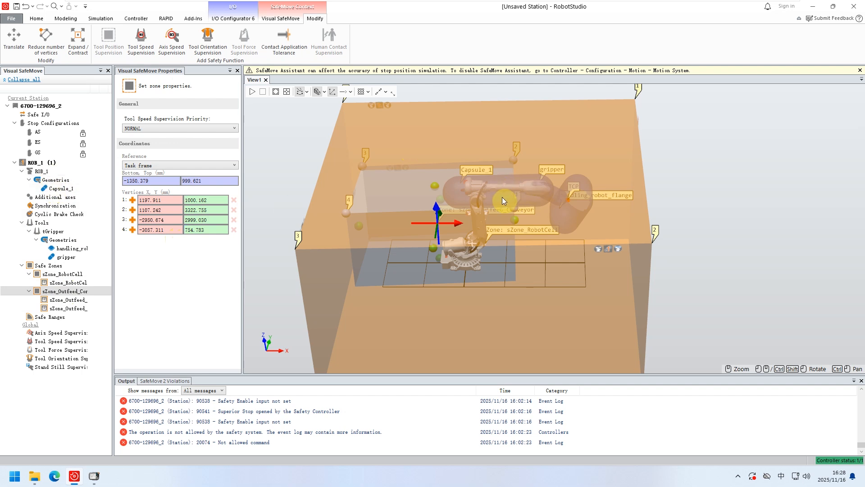
Review the tGripper tool data and the rounded box geometry enclosing the handling robot flange.
left_click(53, 231)
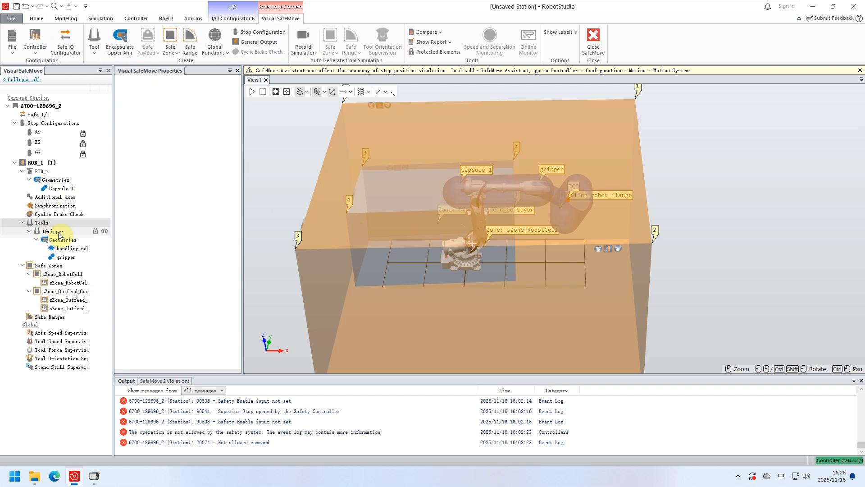
left_click(59, 233)
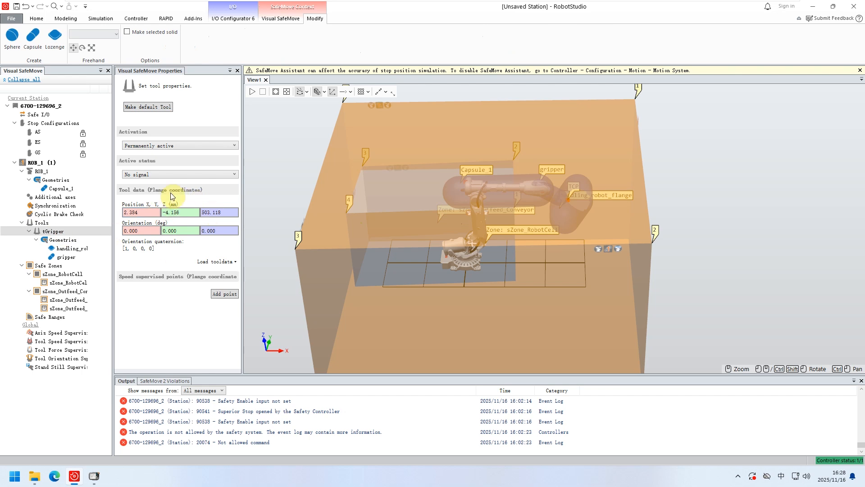
left_click(67, 240)
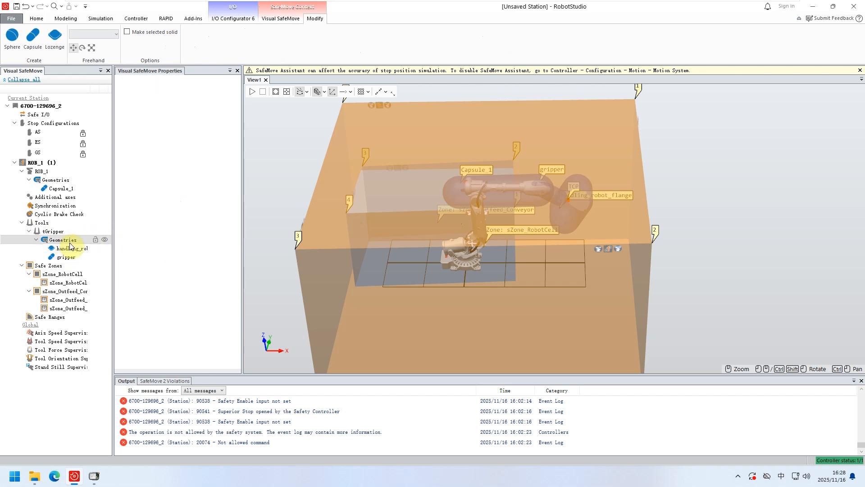
left_click(70, 247)
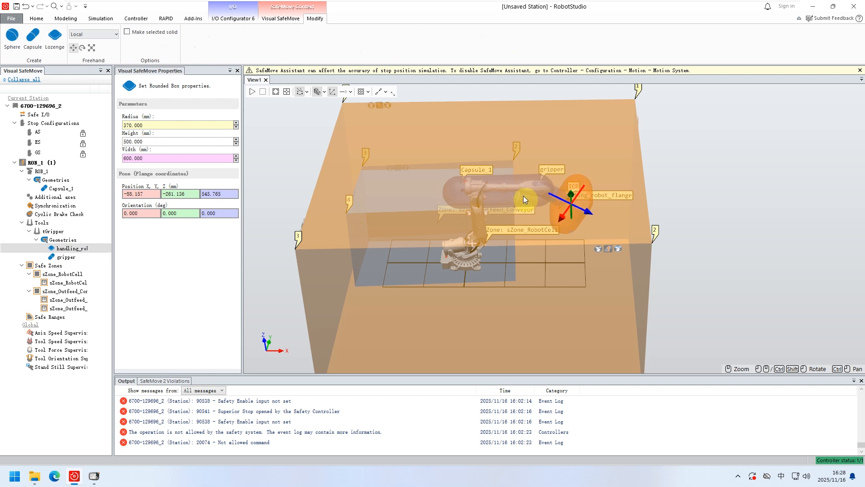
Look over the safe zone creation options and the editing and supervision functions available for the robot cell zone.
left_click(44, 266)
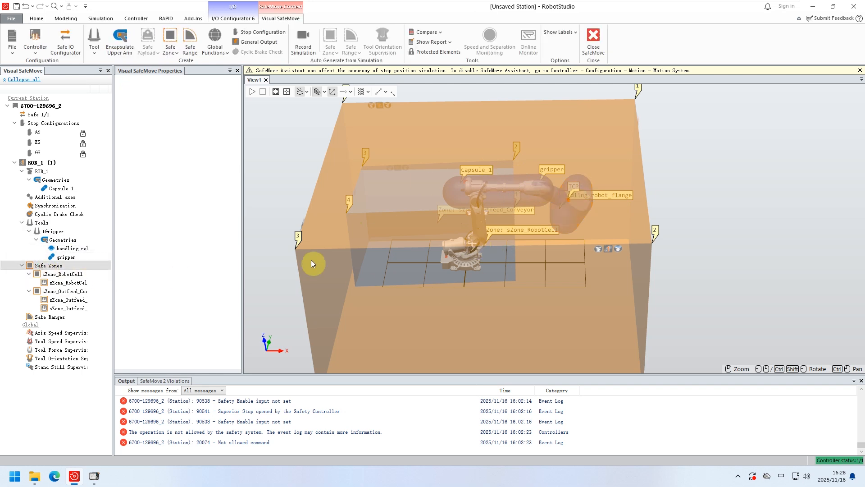
right_click(58, 264)
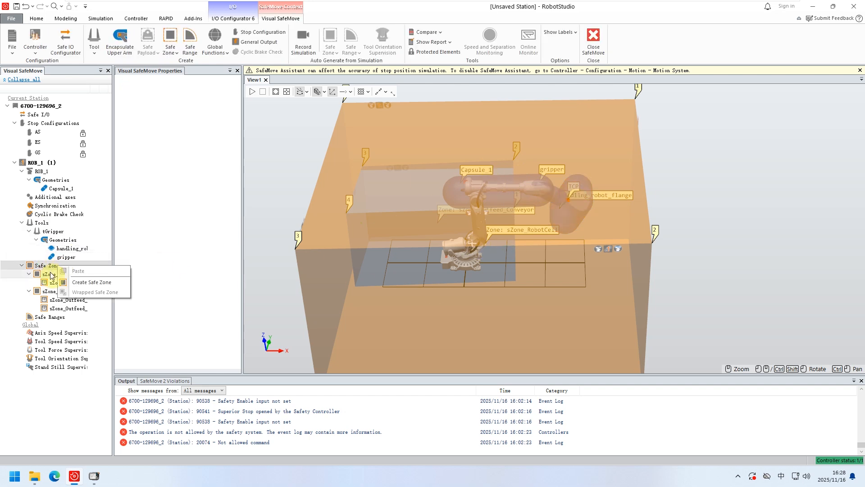
left_click(49, 274)
right_click(50, 274)
left_click(43, 277)
right_click(39, 274)
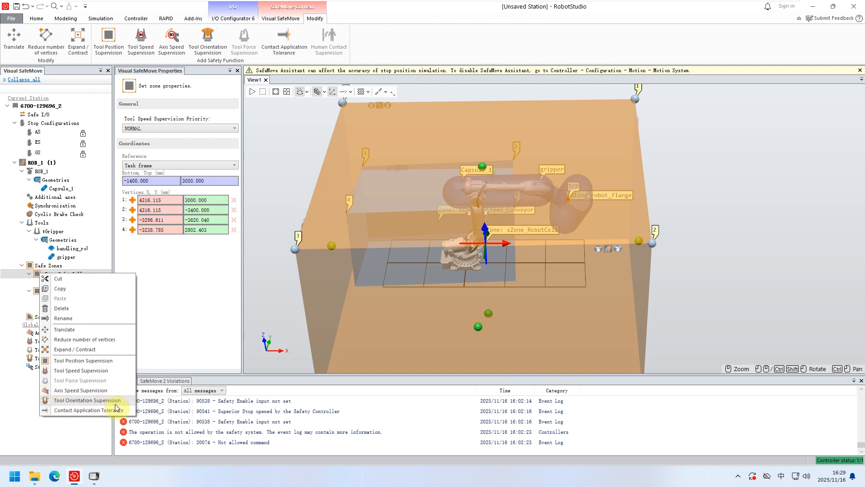
left_click(77, 428)
Recheck the activation and stop category choices in the robot cell zone's tool position supervision.
left_click(66, 284)
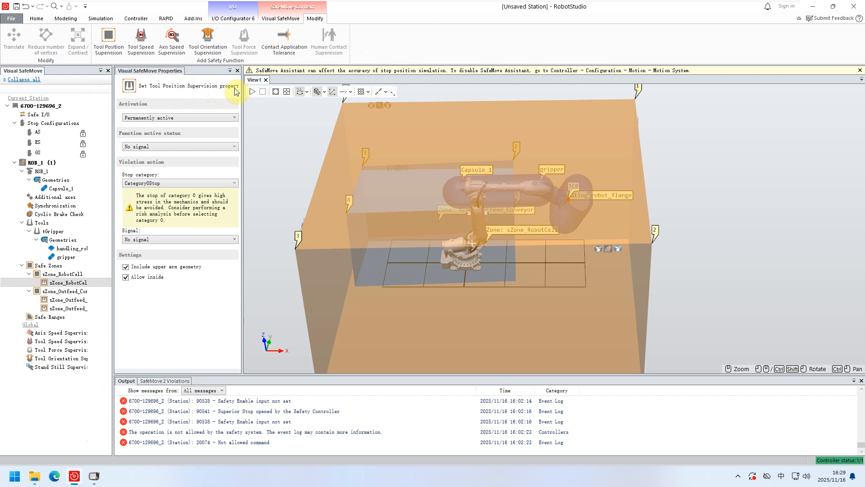
left_click(208, 118)
left_click(208, 118)
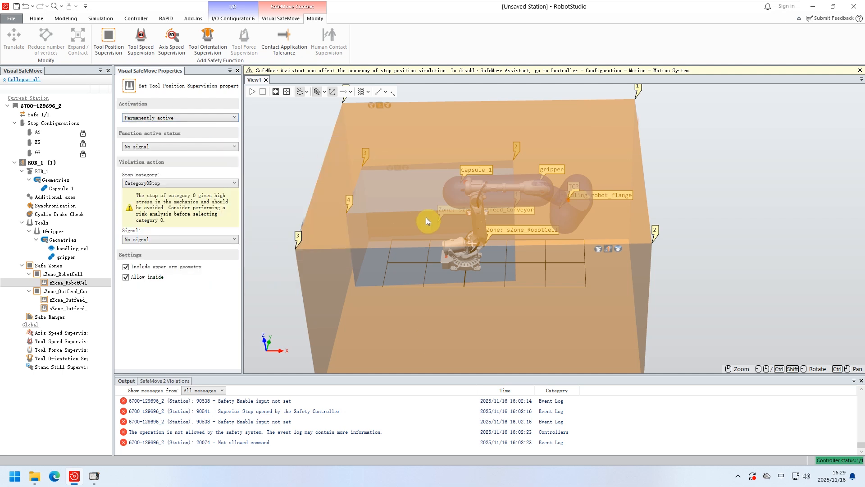
left_click(198, 185)
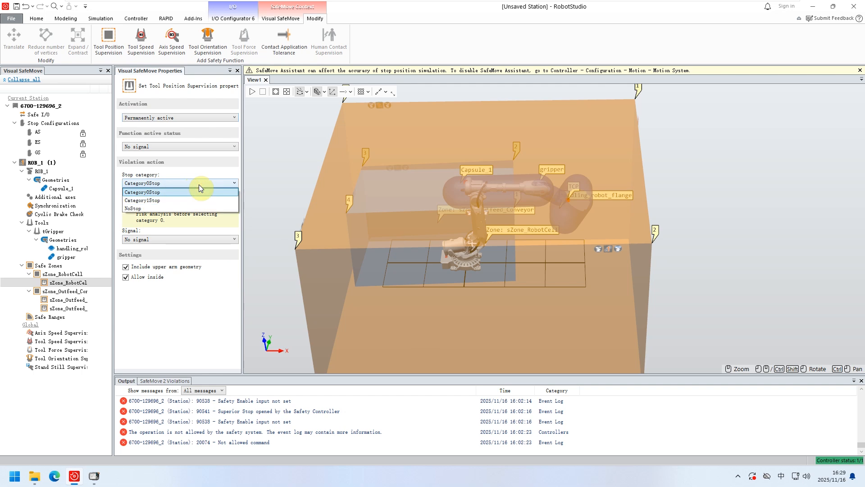
left_click(198, 185)
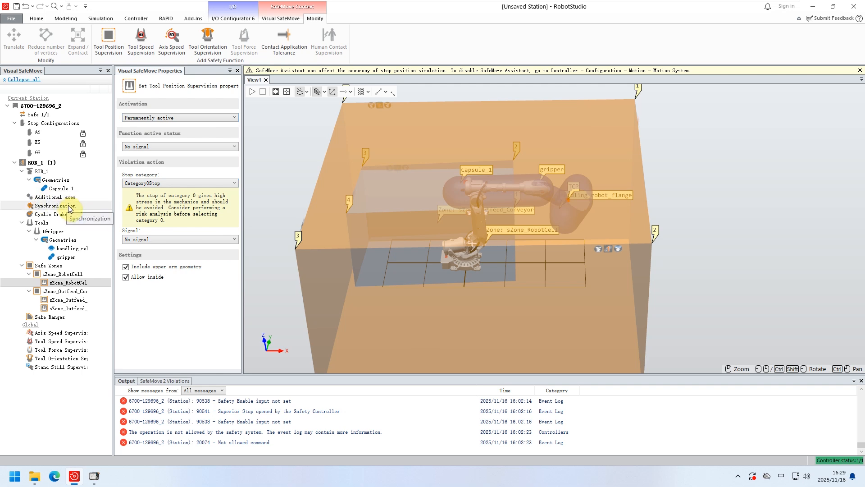
Open the Safe I/O configuration and examine its function mappings and the PROFIsafe signal groups of PN_Internal_Device.
double_click(44, 115)
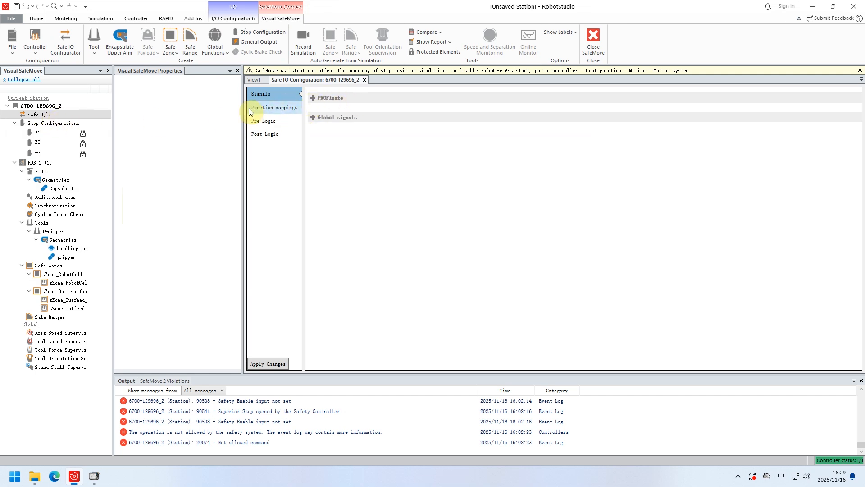
left_click(276, 109)
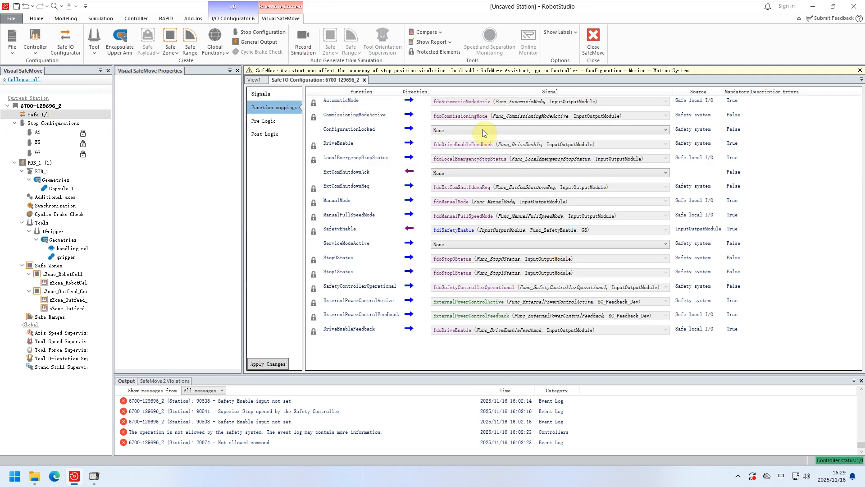
left_click(260, 96)
left_click(311, 98)
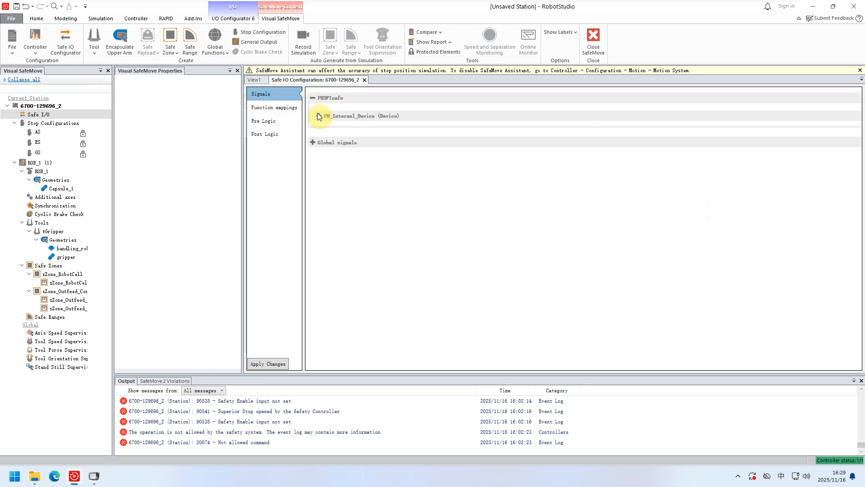
left_click(319, 116)
left_click(325, 134)
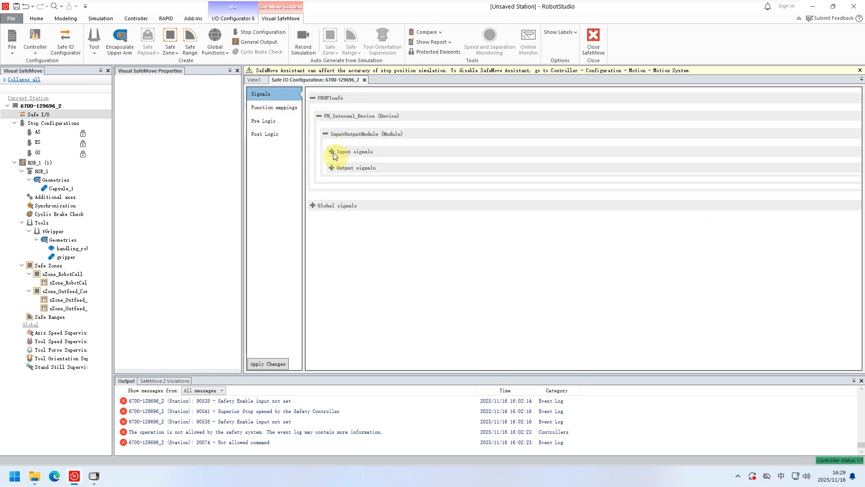
left_click(273, 108)
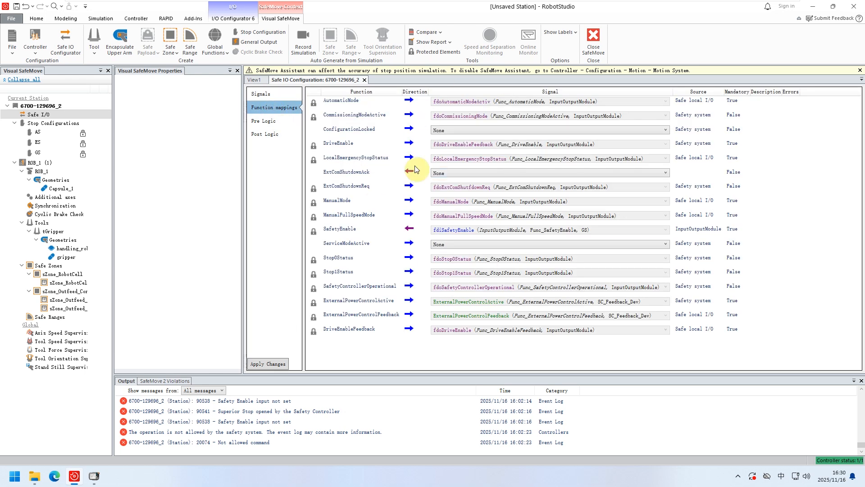
Review the trigger signals and stop settings of the AS, ES and GS stop configurations.
left_click(39, 133)
left_click(37, 142)
left_click(38, 153)
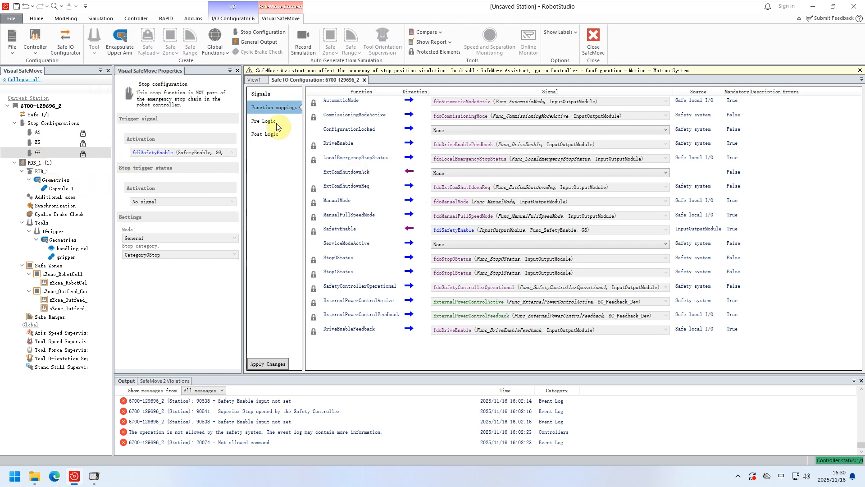
Return to the 3D station view and review the ROB_1 robot parameters, the Capsule_1 geometry and the tGripper tool properties.
left_click(257, 81)
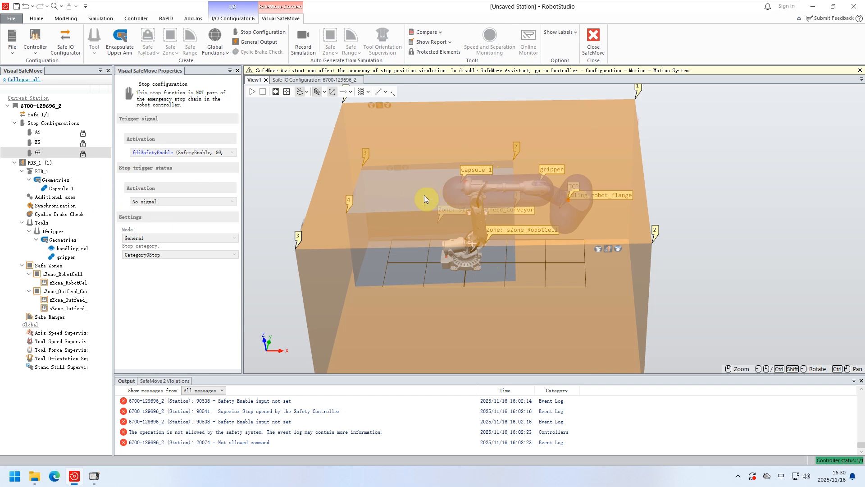
left_click(37, 173)
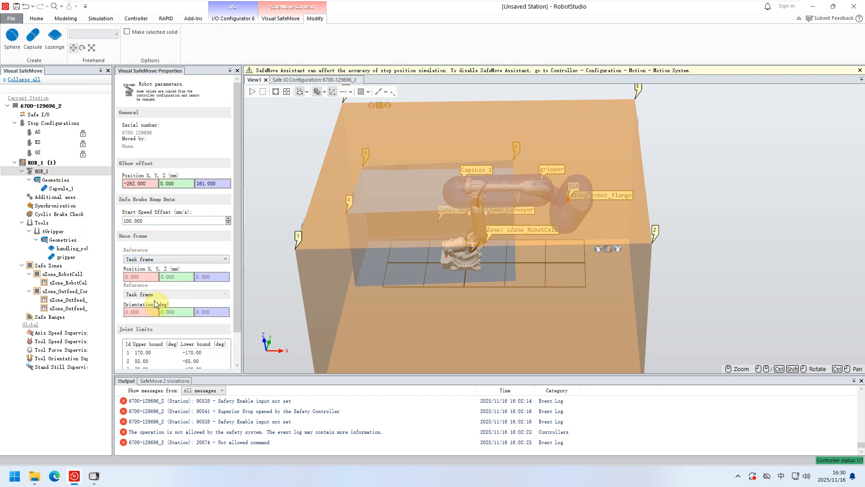
left_click(53, 180)
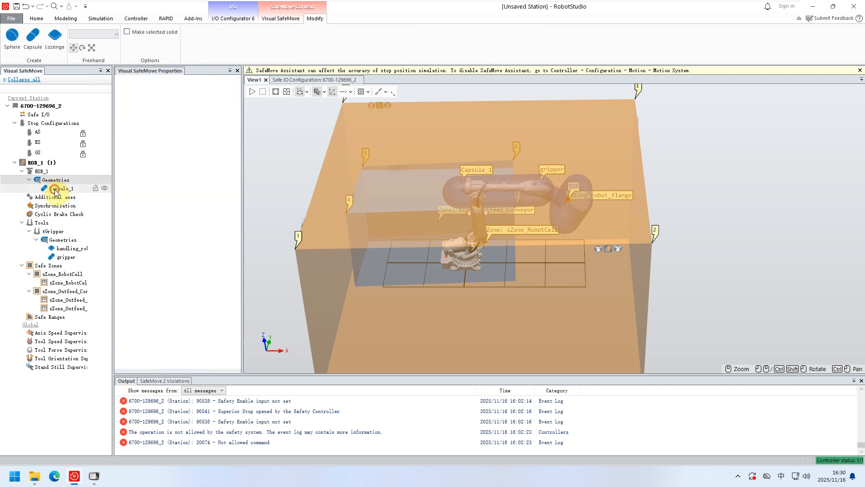
left_click(59, 188)
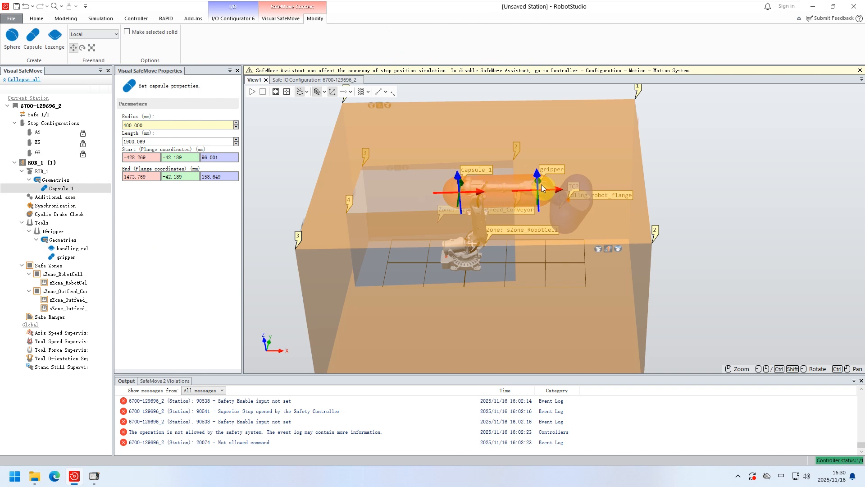
left_click(48, 224)
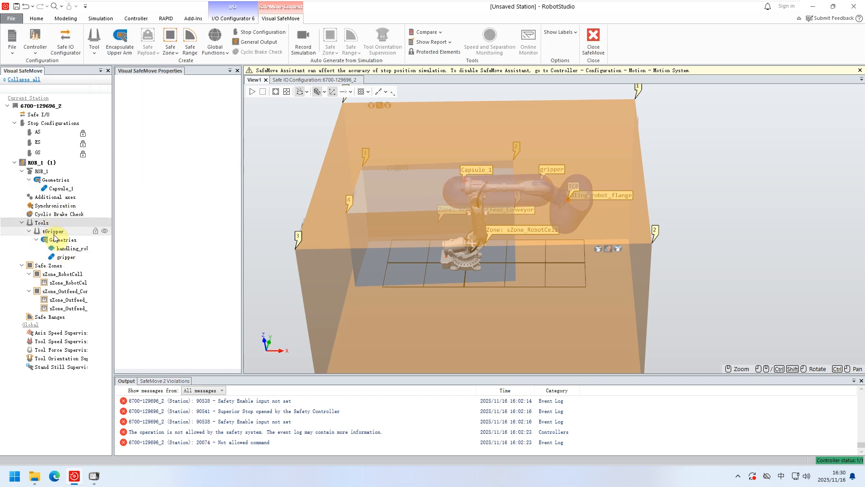
left_click(52, 230)
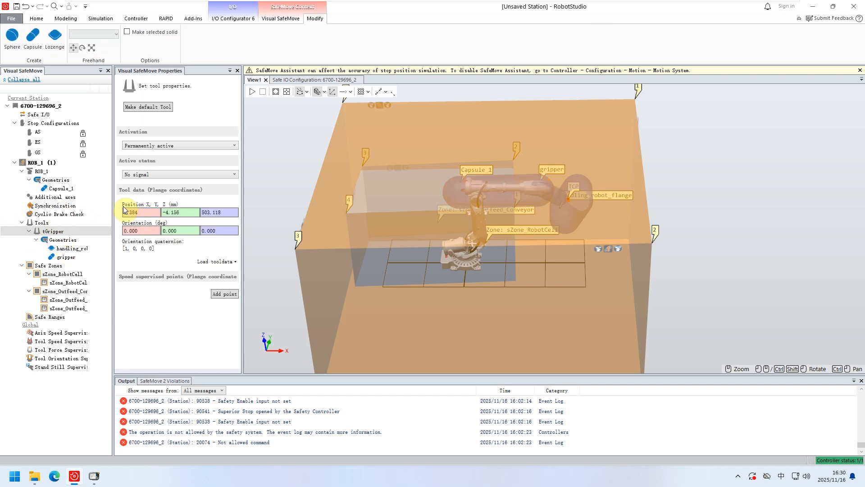
Review the robot cell zone's properties and the outfeed conveyor zone's tool position supervision settings, ending at the safe ranges.
left_click(564, 215)
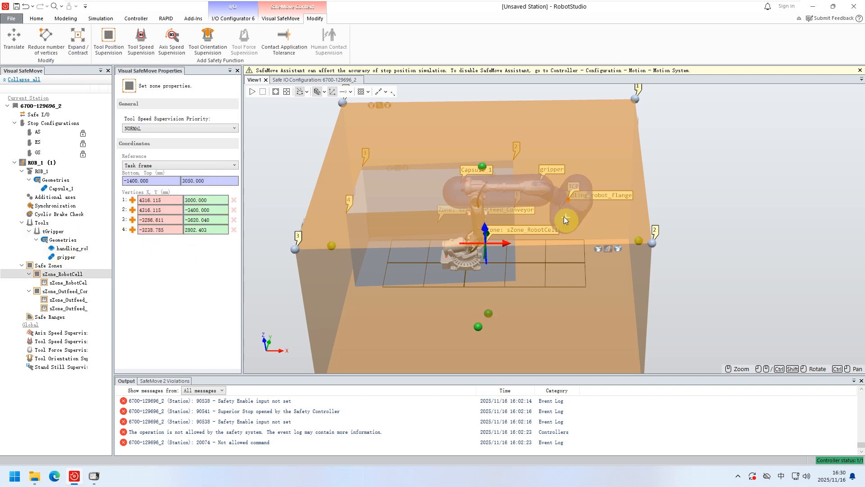
left_click(46, 267)
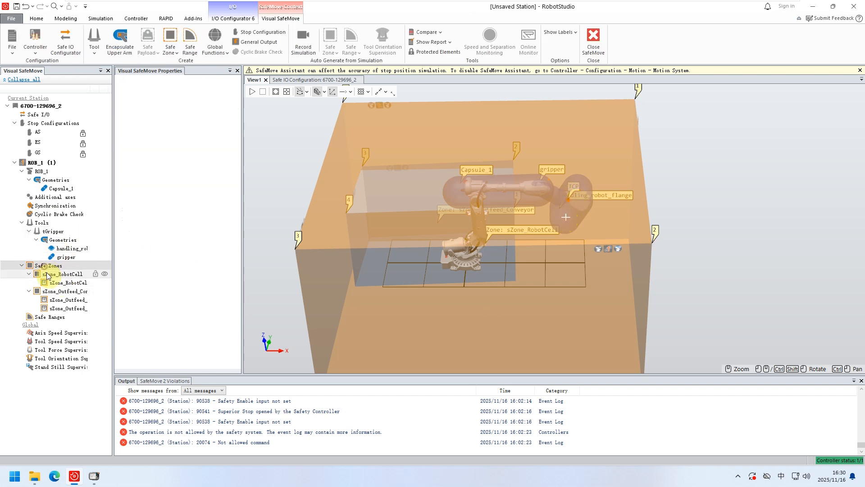
left_click(63, 307)
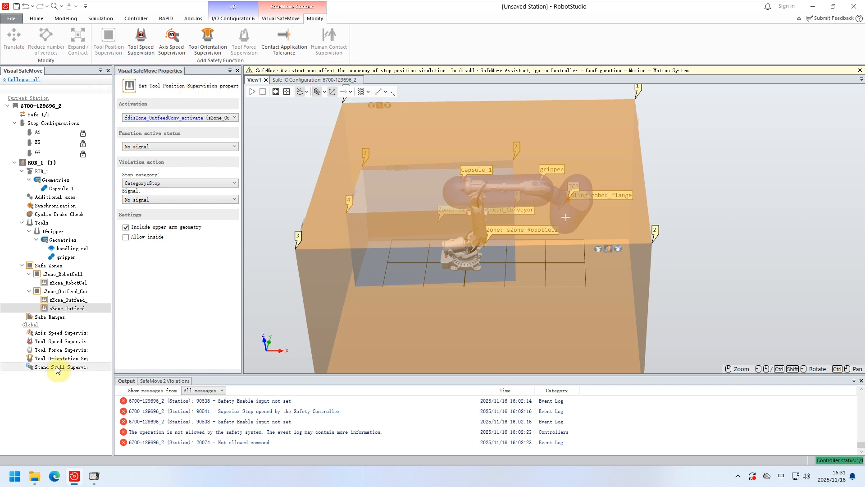
left_click(51, 318)
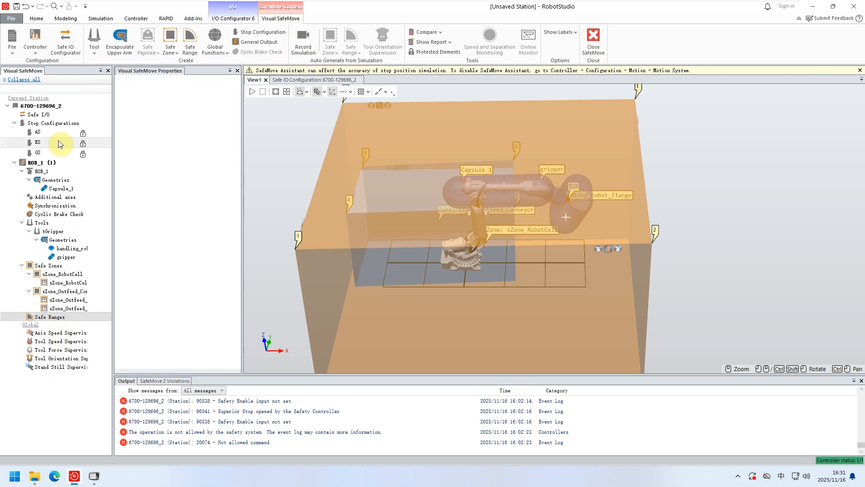
Recheck the Safe I/O function mappings and the Capsule_1 geometry parameters in the 3D view.
left_click(44, 115)
double_click(43, 116)
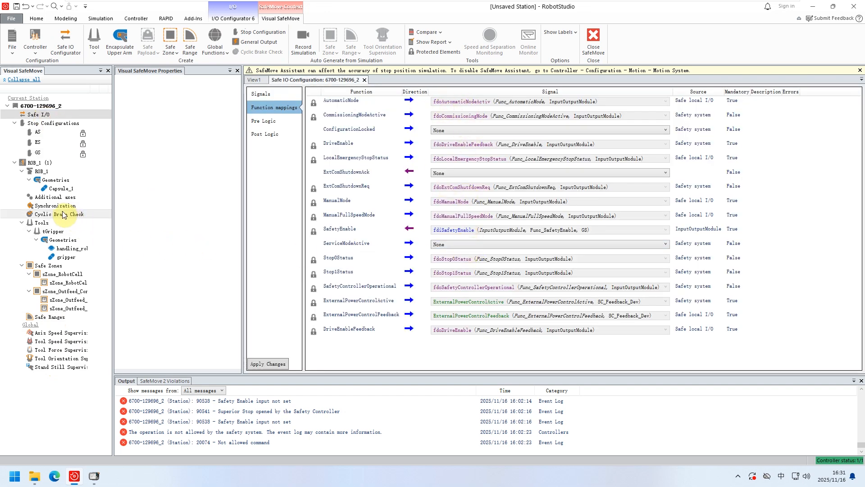
double_click(59, 188)
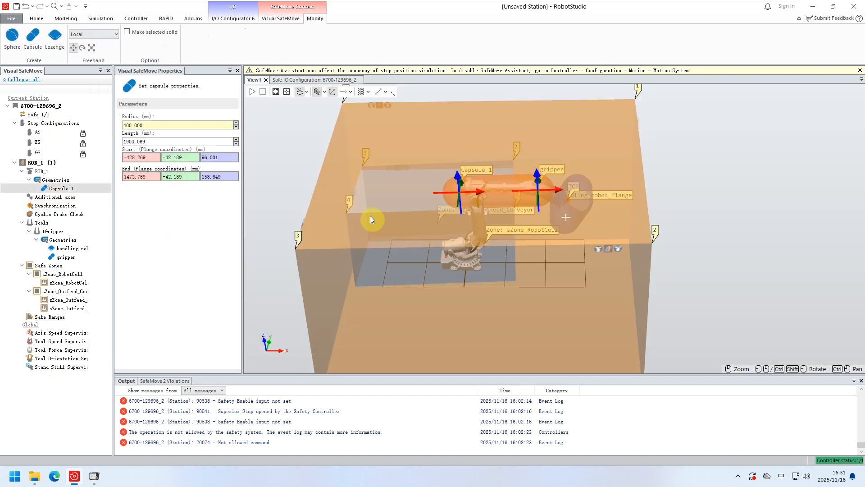